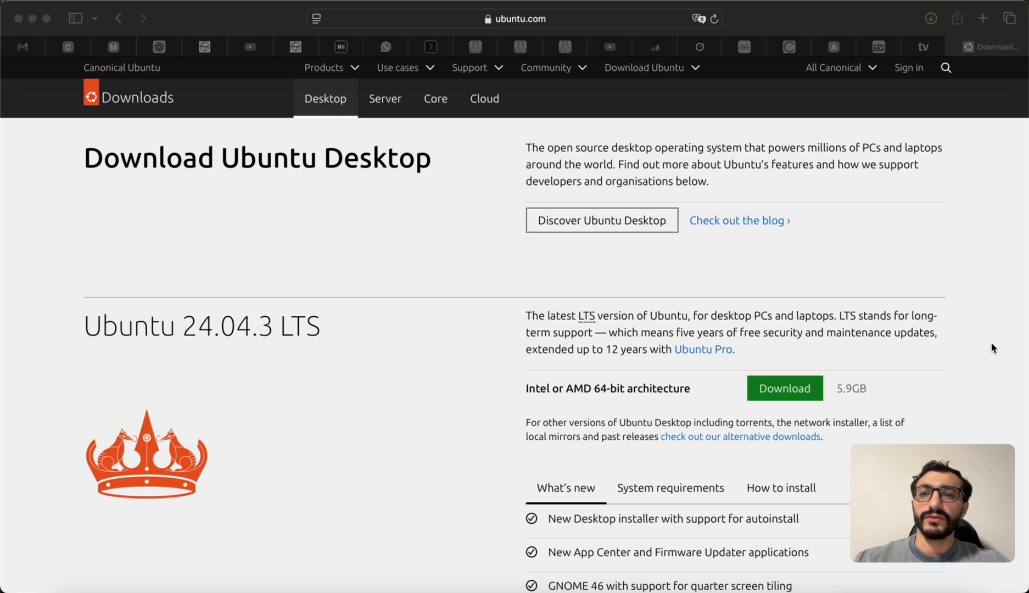
- Search Google for virtualbox in a new browser tab
scroll(490, 367, down, 10)
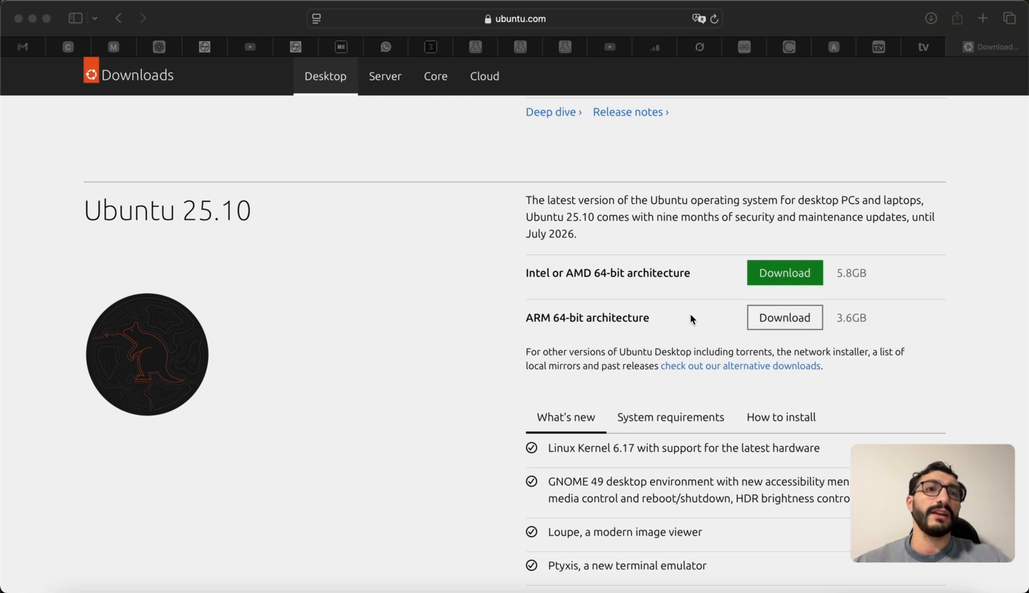
click(982, 19)
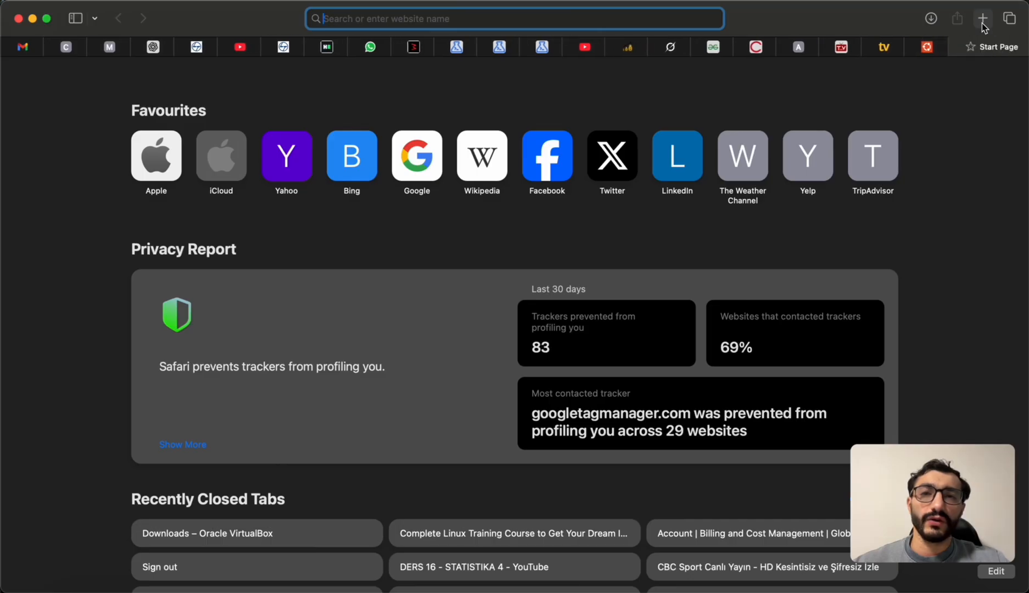
click(427, 165)
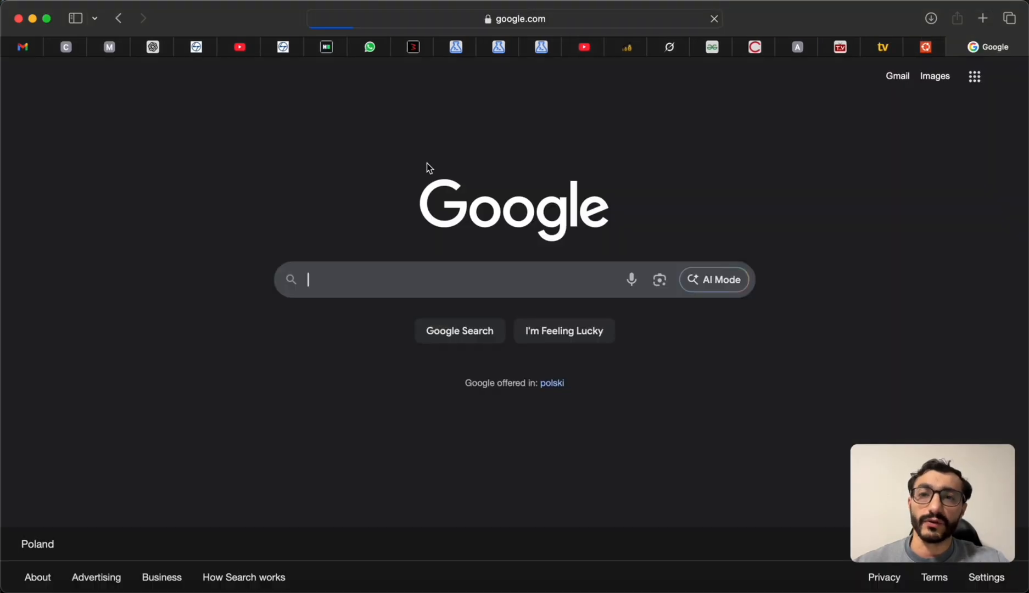
click(418, 266)
text(v)
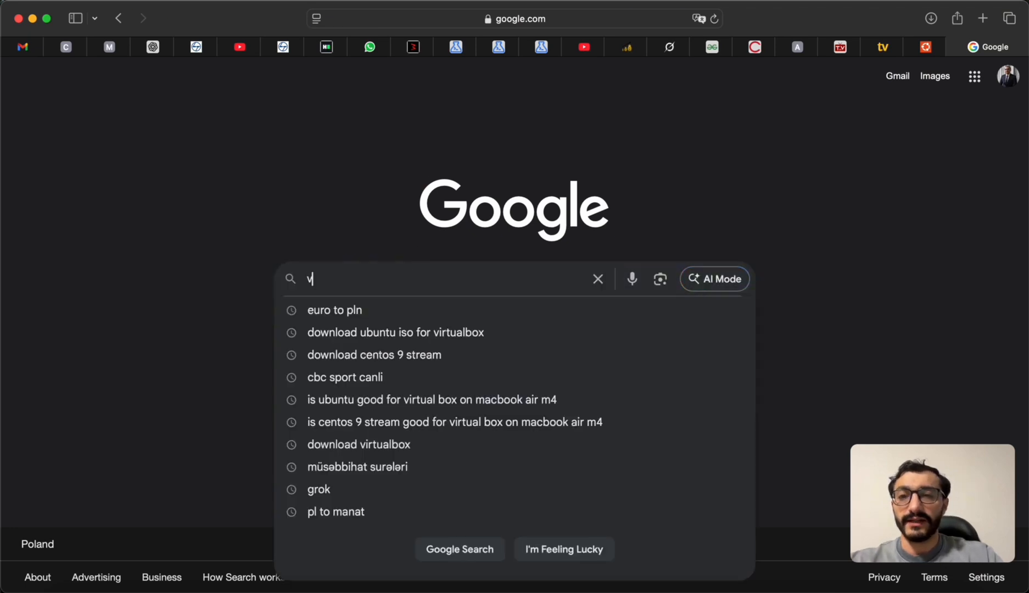
text(irt)
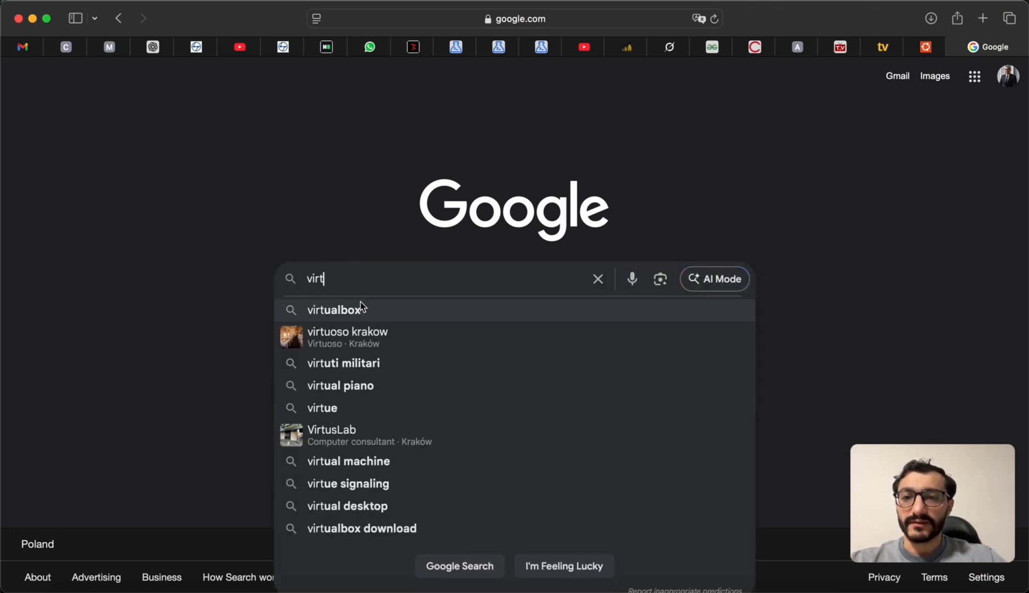
click(360, 304)
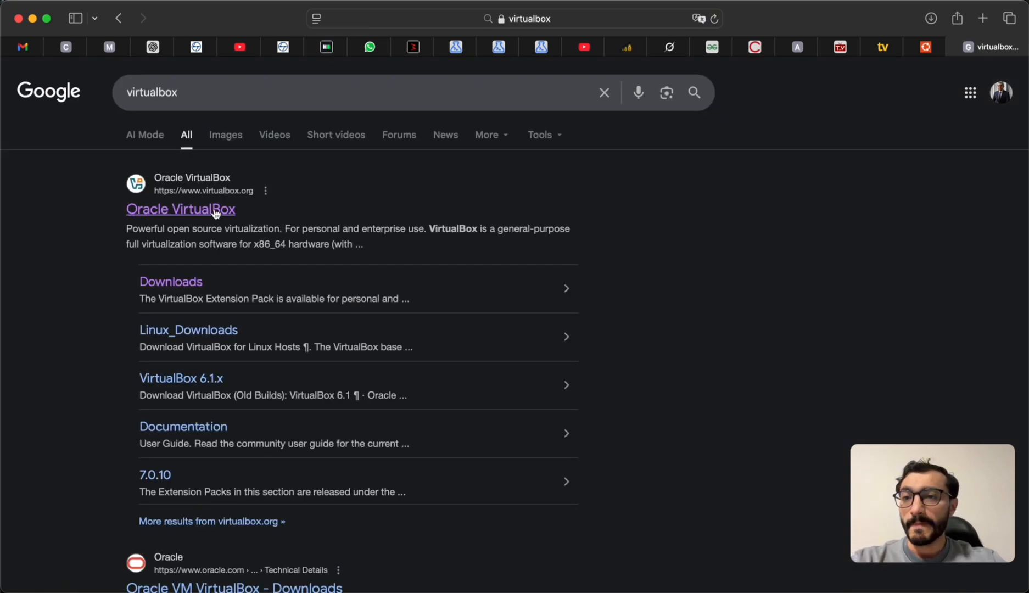
- Go to the official Oracle VirtualBox download page and download the VirtualBox 7.2.2 package for macOS / Apple Silicon hosts
click(204, 212)
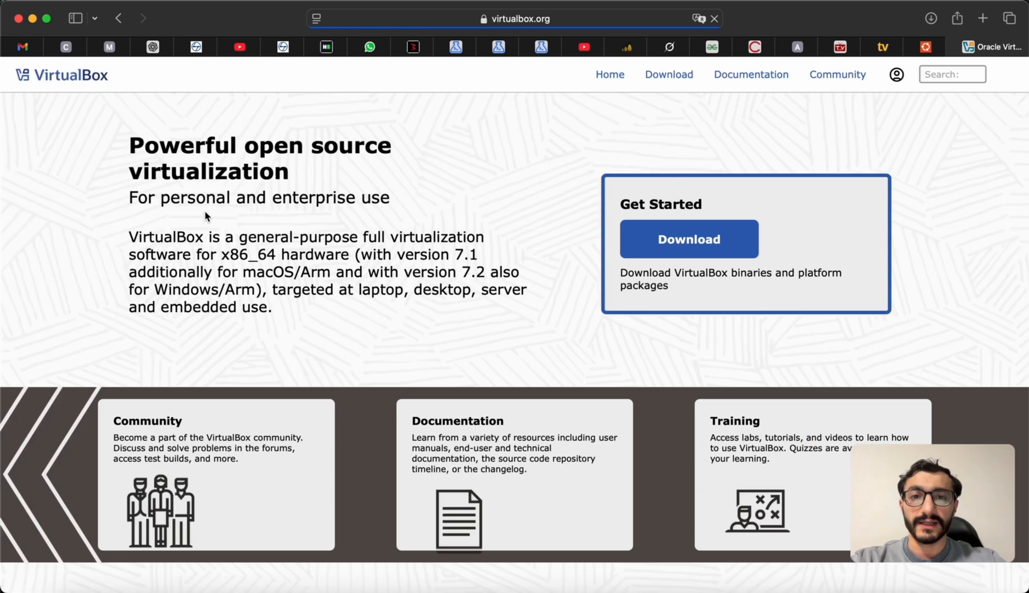
click(691, 257)
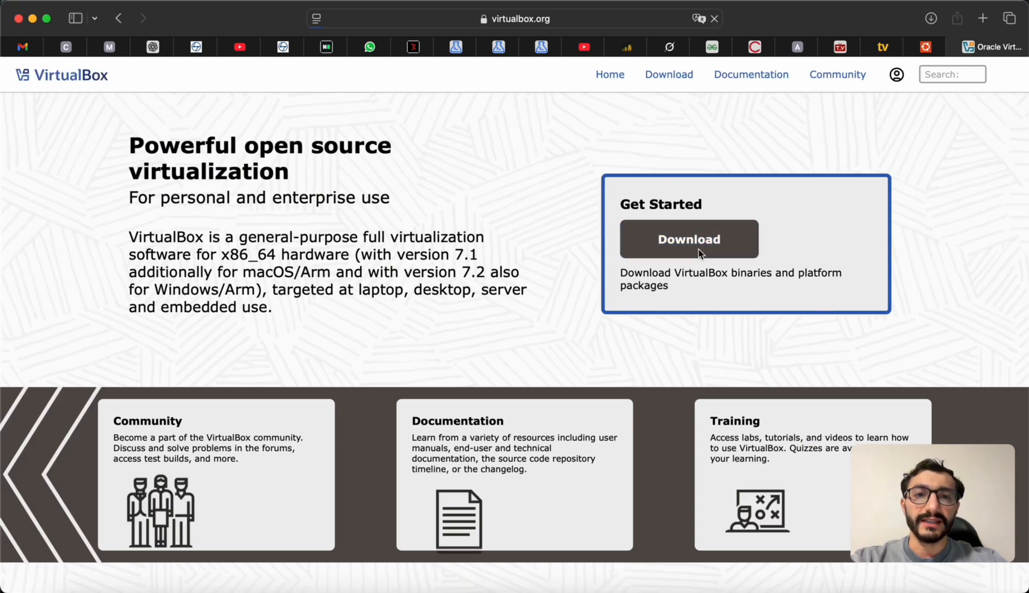
scroll(555, 366, down, 3)
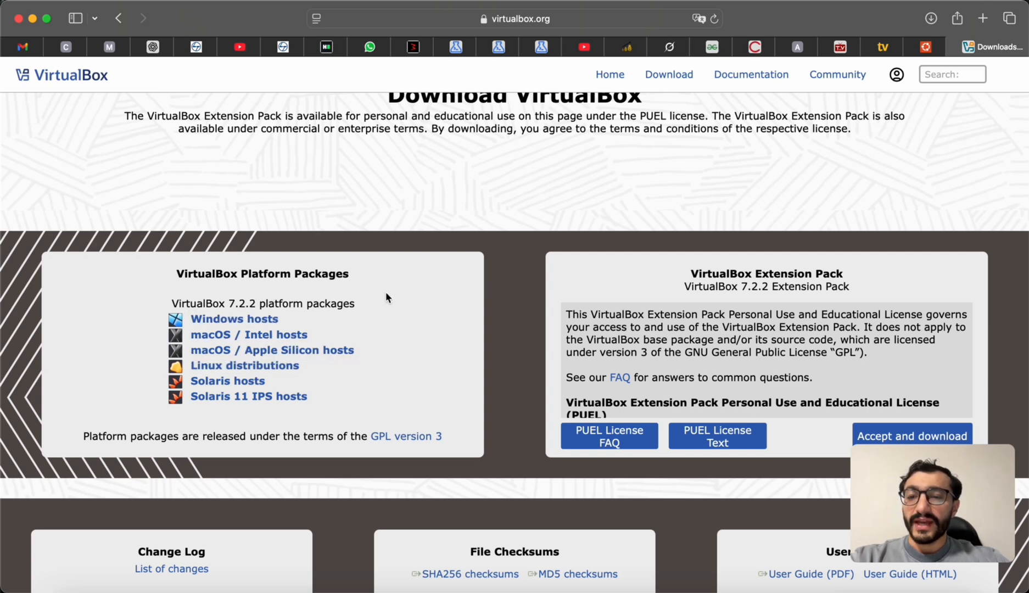
scroll(391, 305, down, 3)
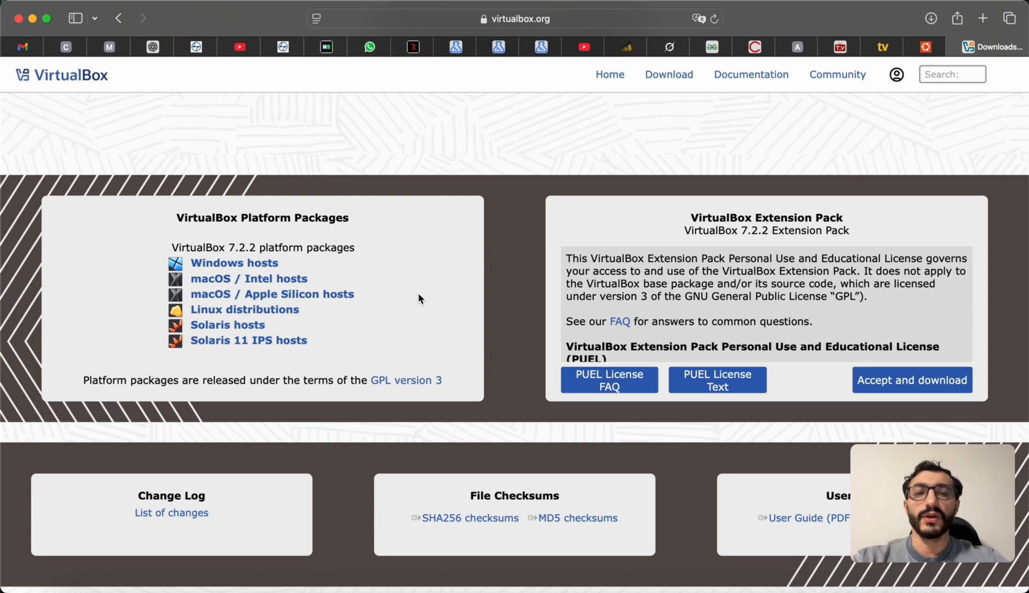
click(282, 296)
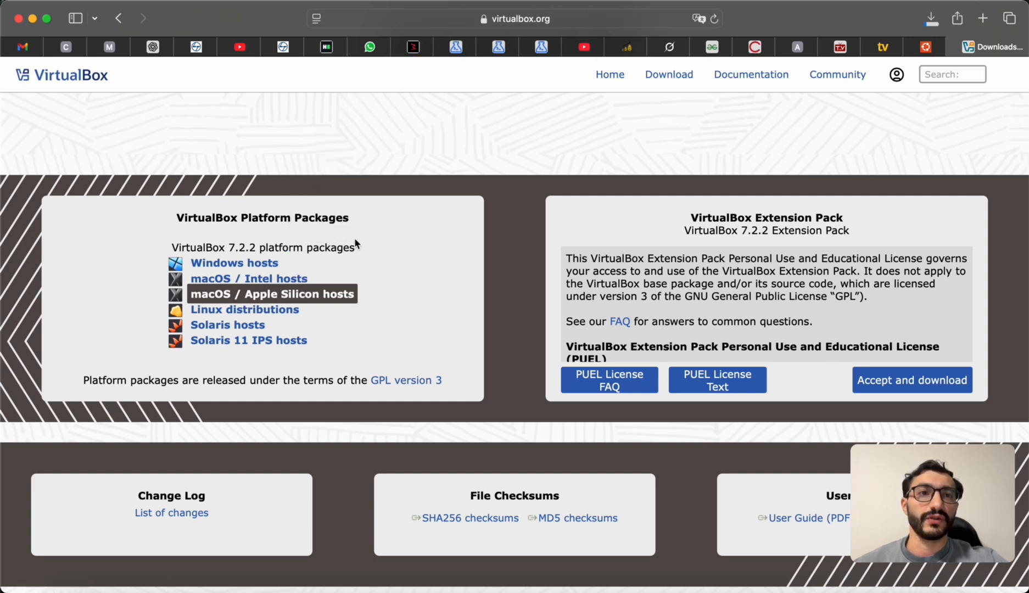
- Open the newly downloaded VirtualBox-7.2.2-170484-macOSArm64.dmg and try to run the VirtualBox.pkg installer
click(931, 20)
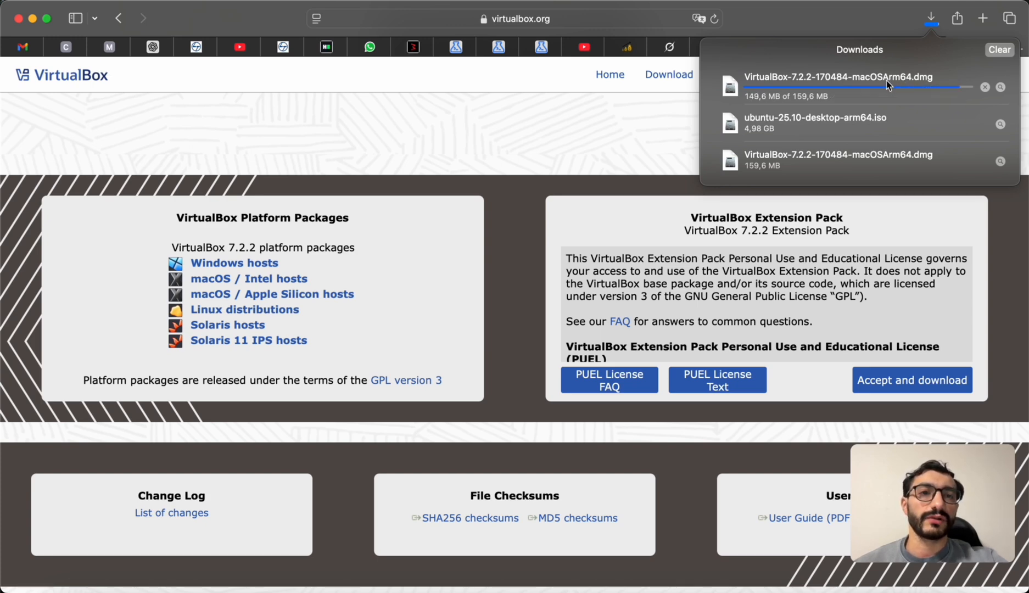
click(808, 80)
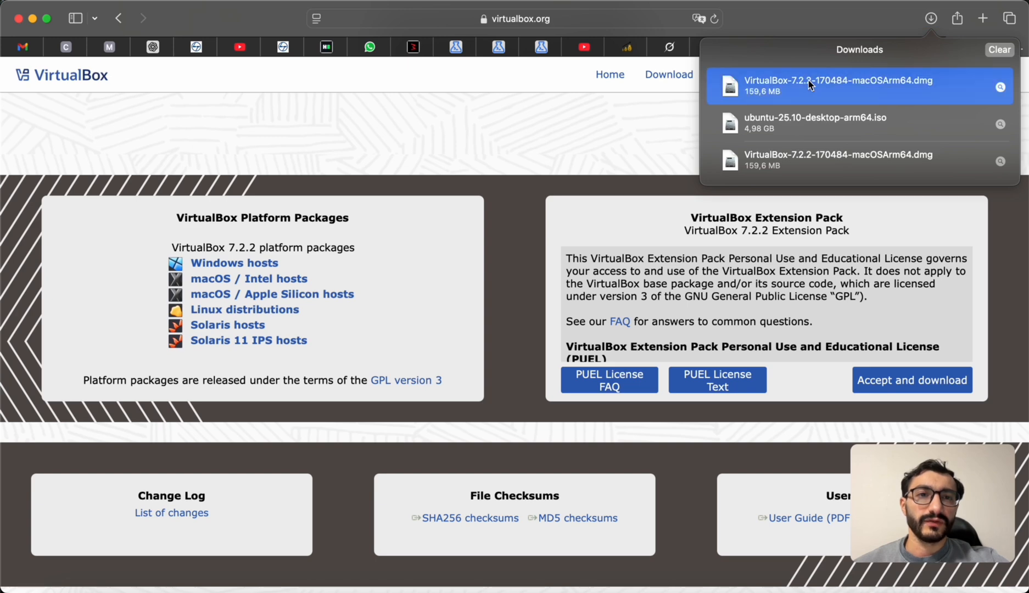
double_click(807, 81)
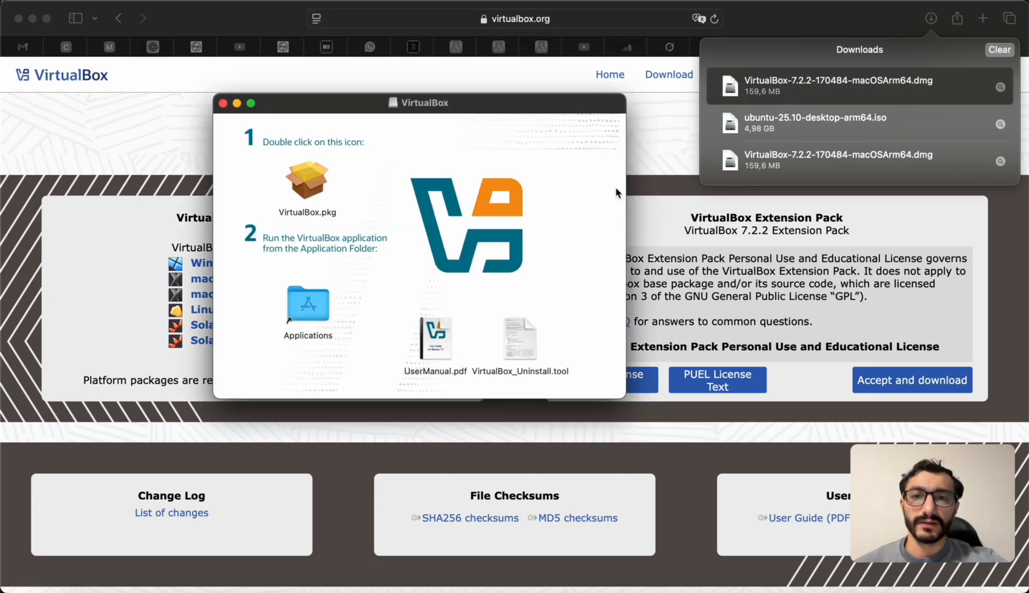
click(316, 187)
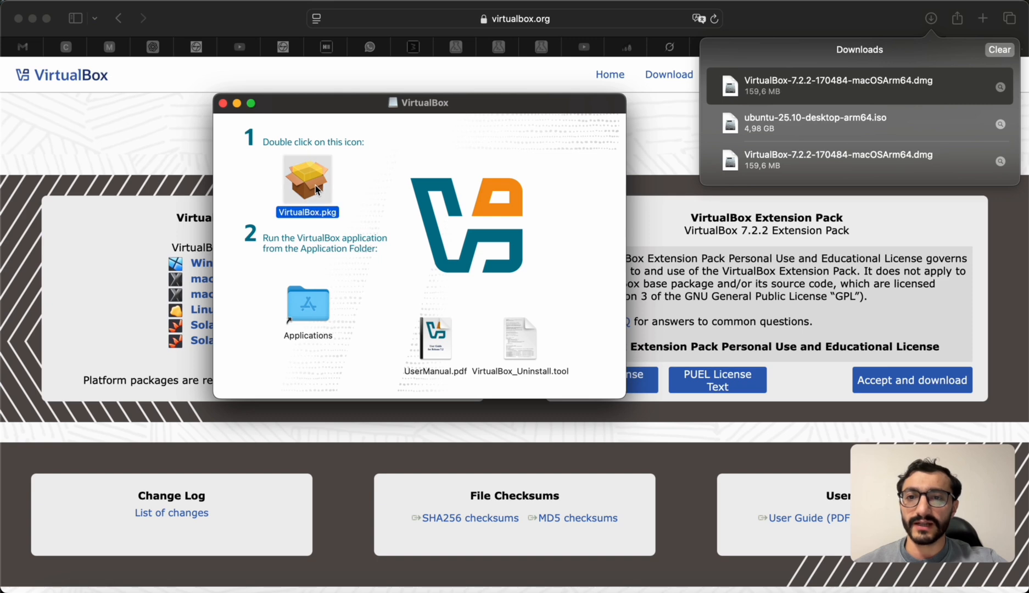
double_click(315, 184)
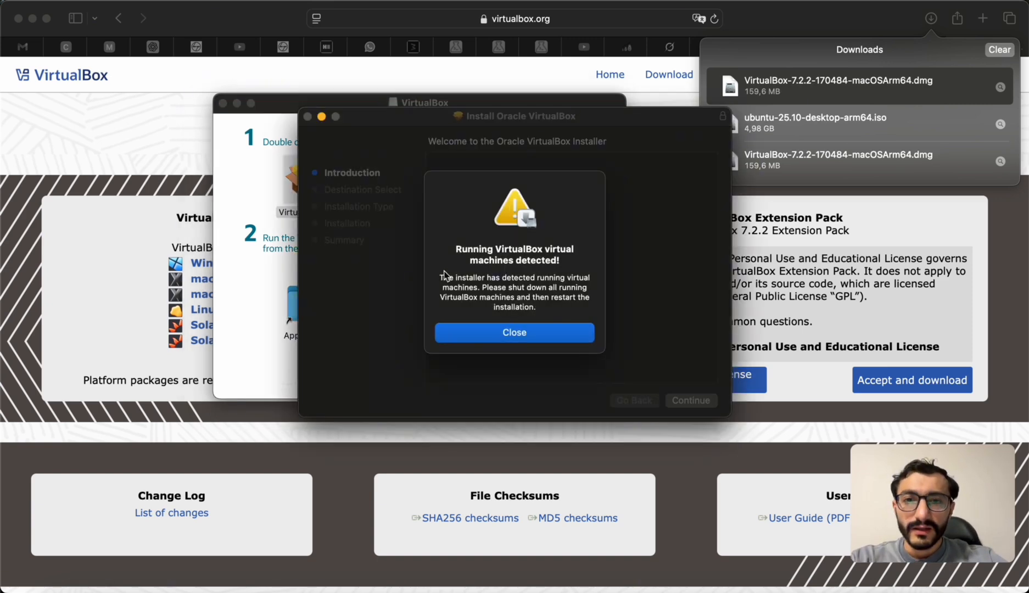
click(517, 334)
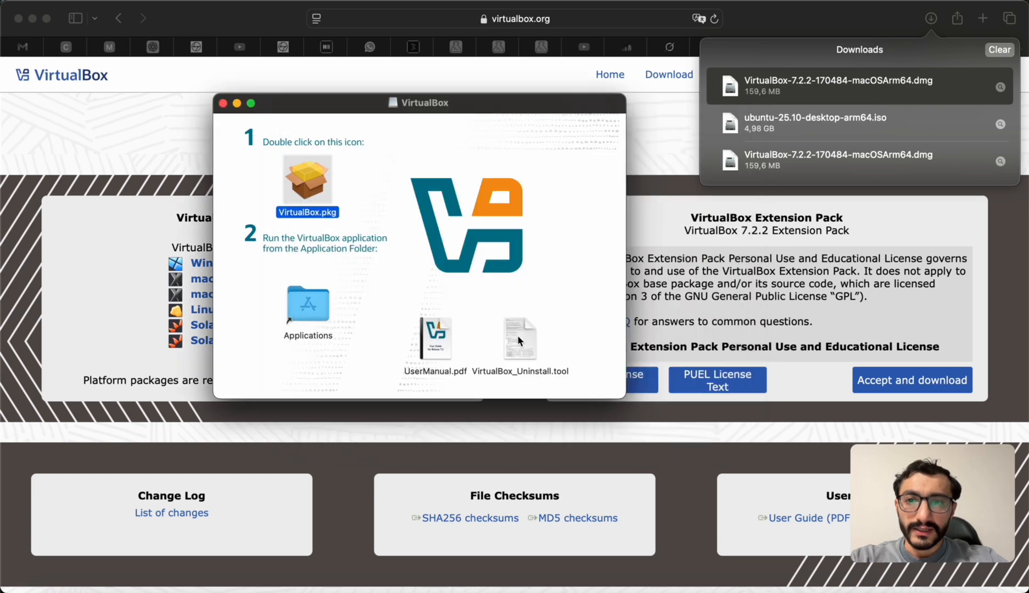
- Retry the VirtualBox.pkg installer, dismiss it and close the disk image window
double_click(317, 184)
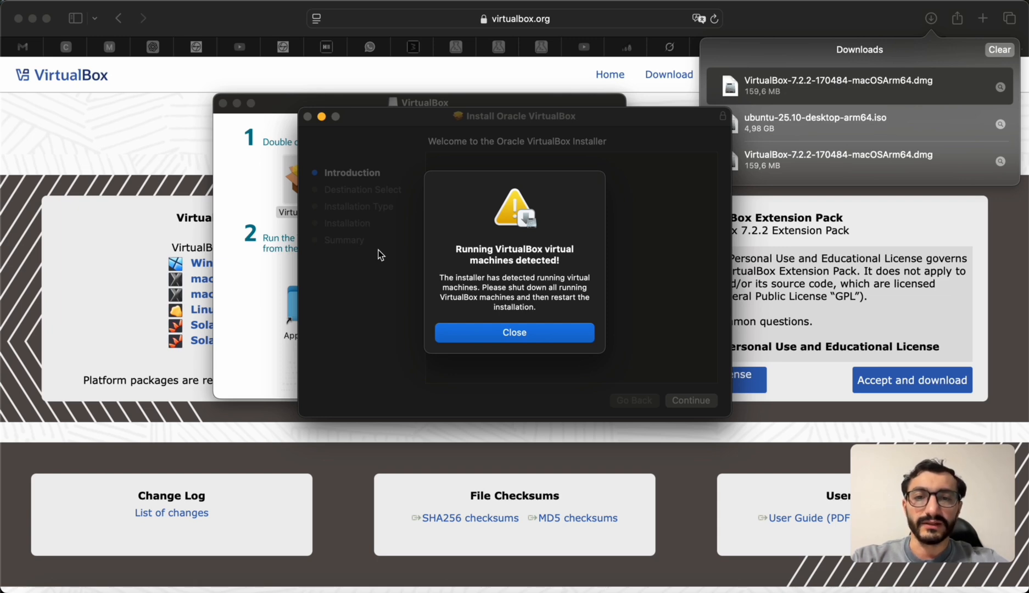
click(499, 322)
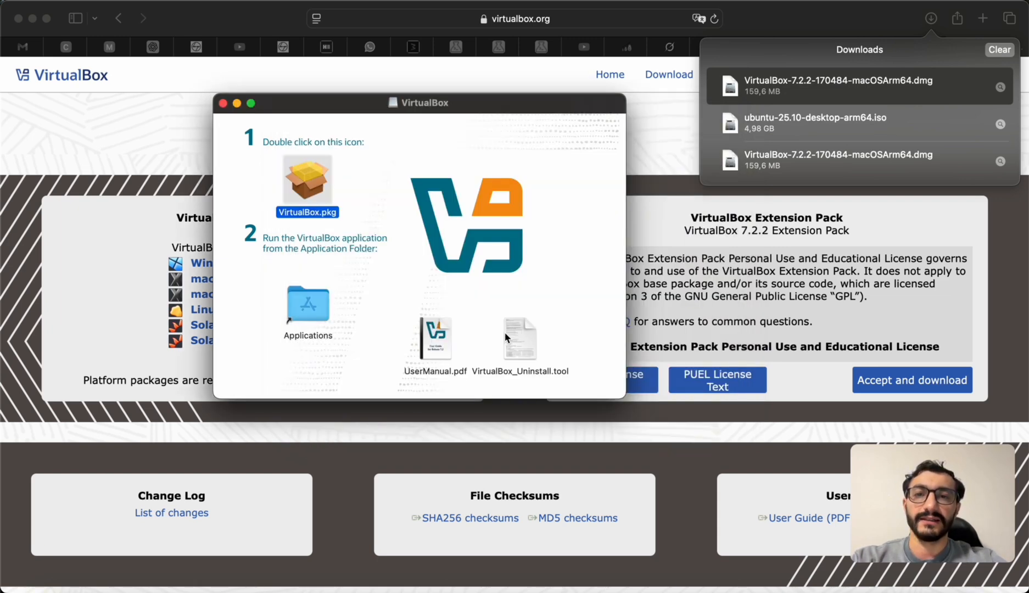
click(222, 103)
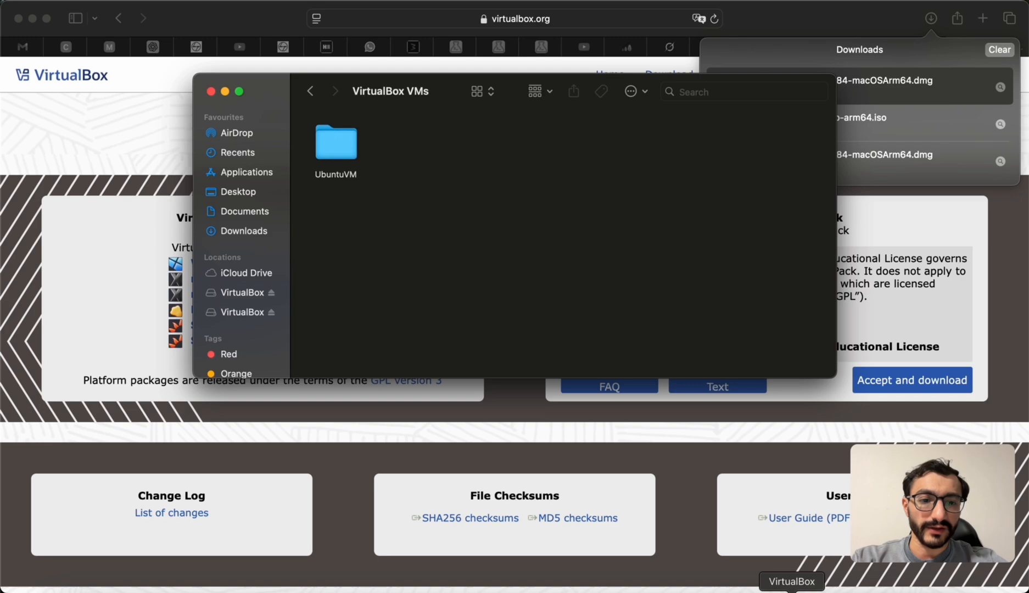
- Launch the installed VirtualBox application and open the dialog for creating a new virtual machine
click(99, 591)
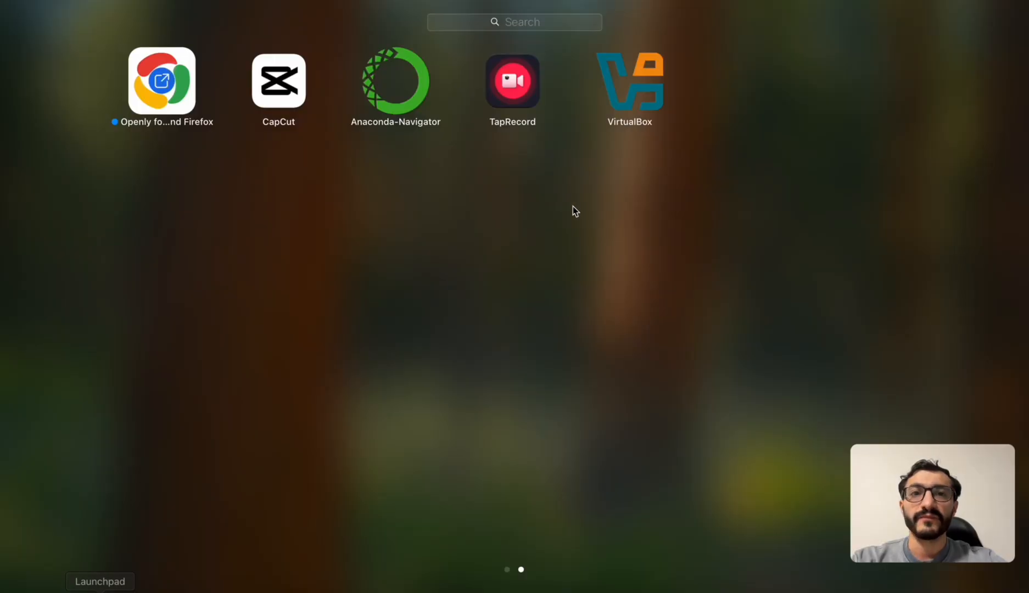
click(641, 99)
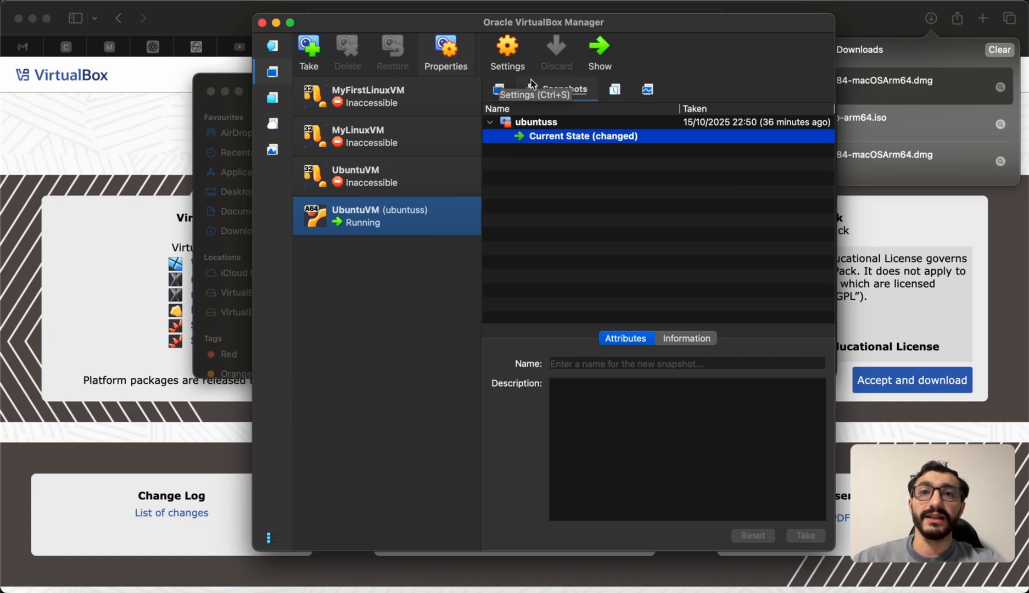
click(272, 48)
click(308, 48)
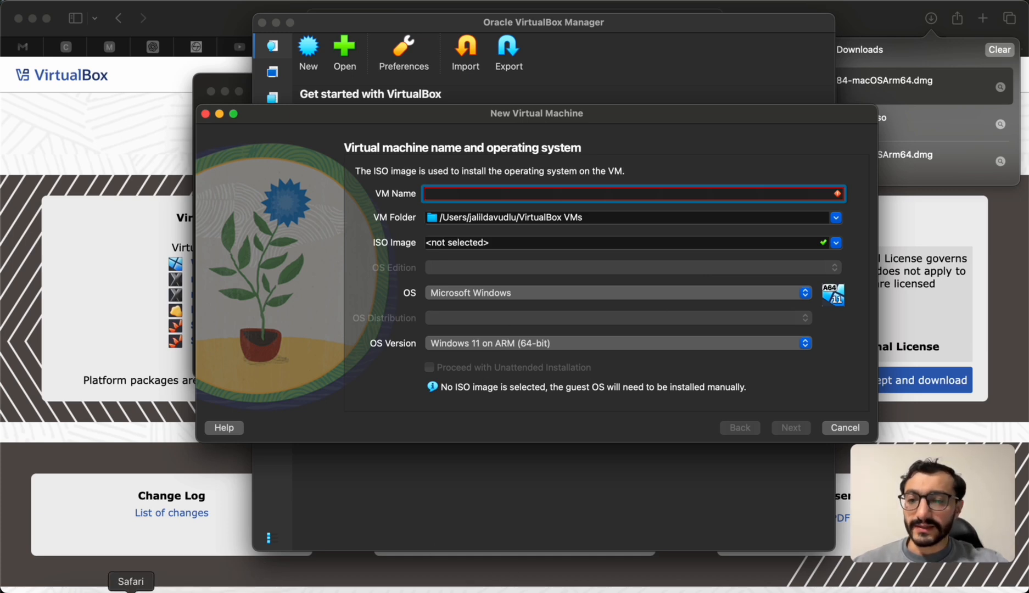
- Switch to Safari and review the Ubuntu 24.04.3 LTS and 25.10 download options, plus the list of downloaded files
click(131, 590)
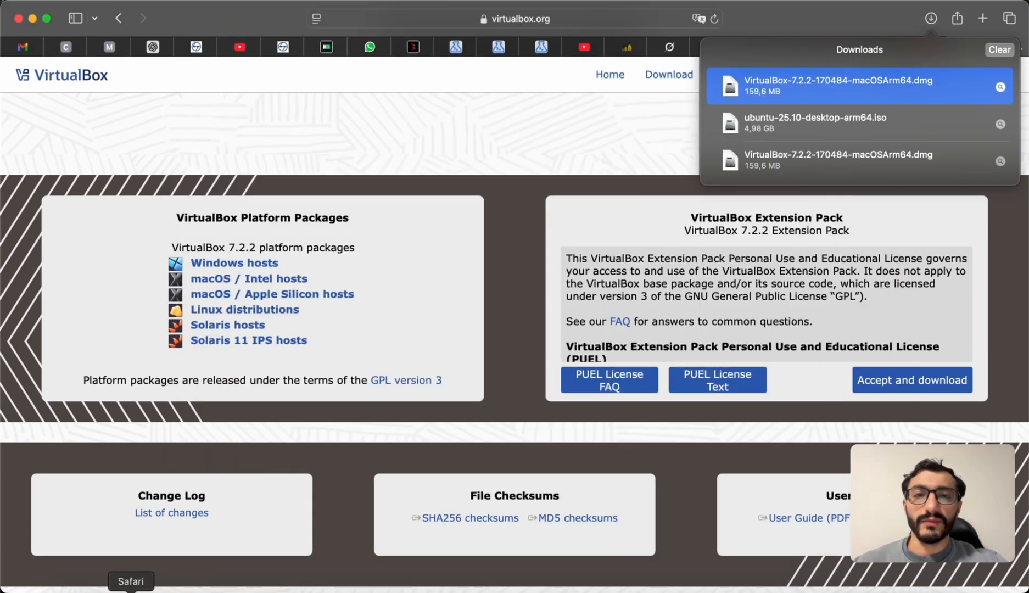
click(567, 171)
click(932, 48)
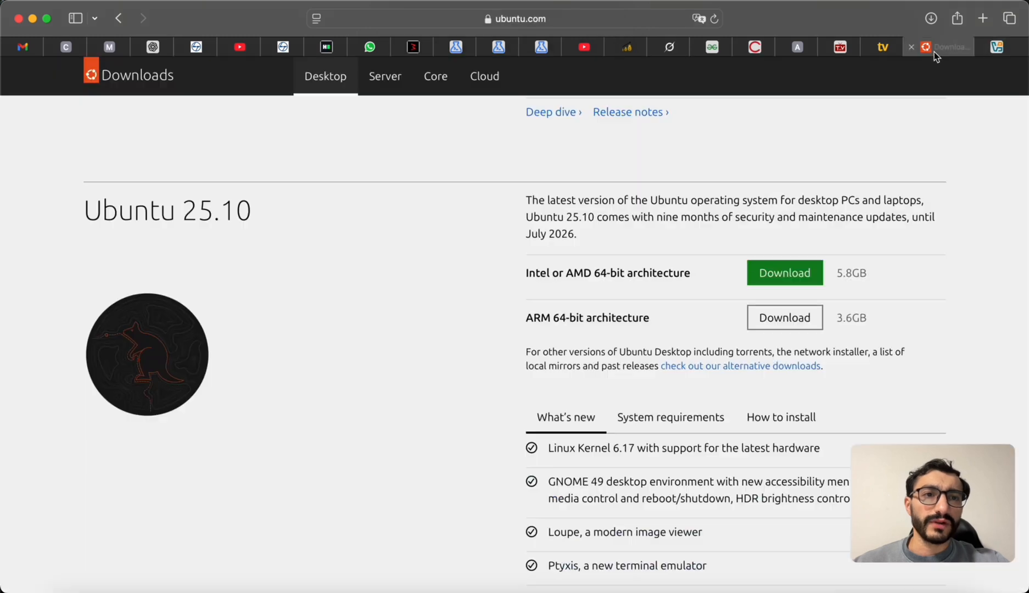
scroll(367, 204, up, 10)
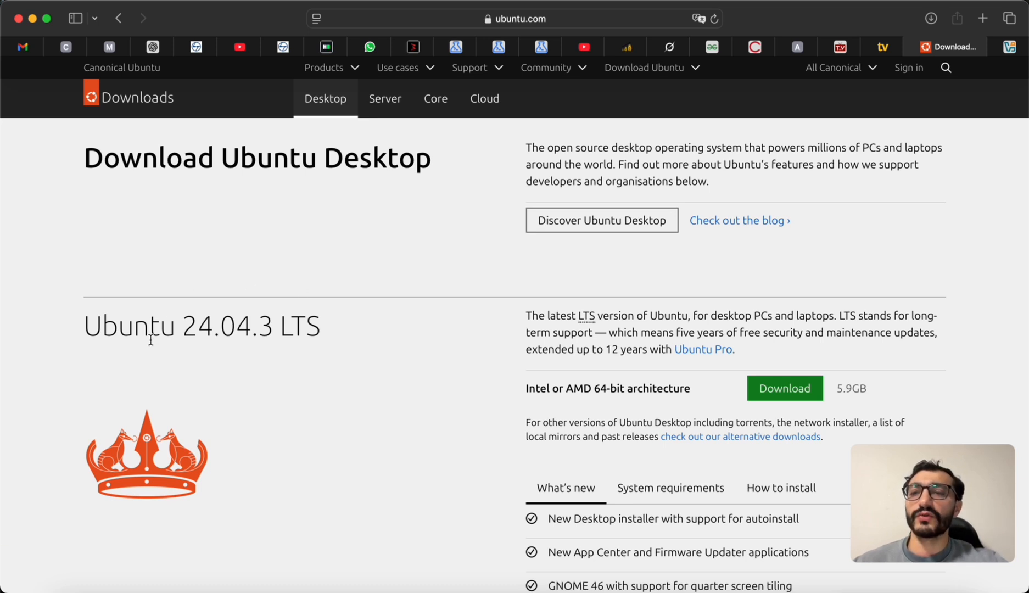
scroll(371, 412, down, 10)
scroll(370, 413, up, 3)
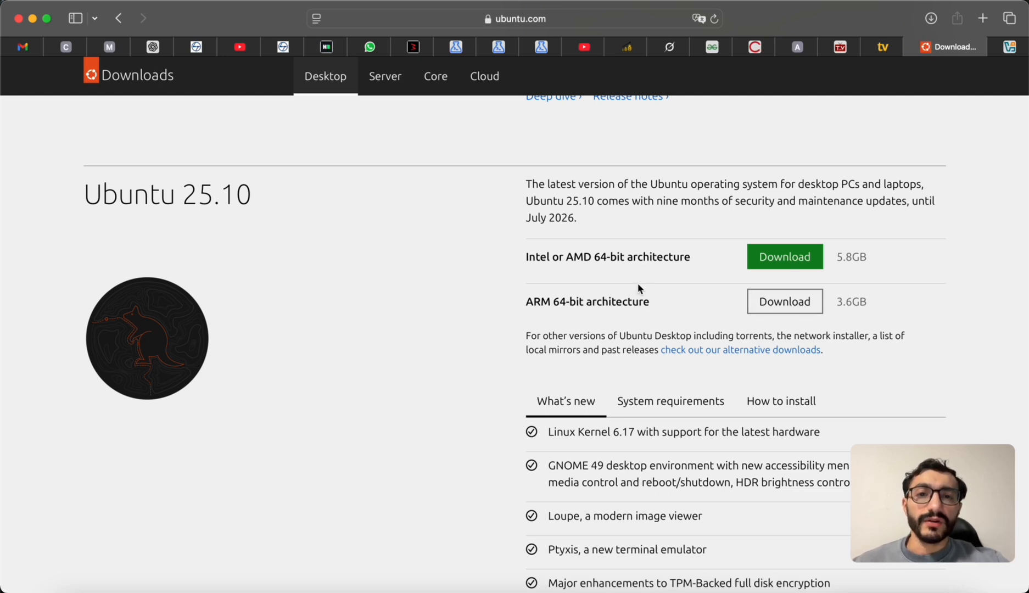
click(929, 18)
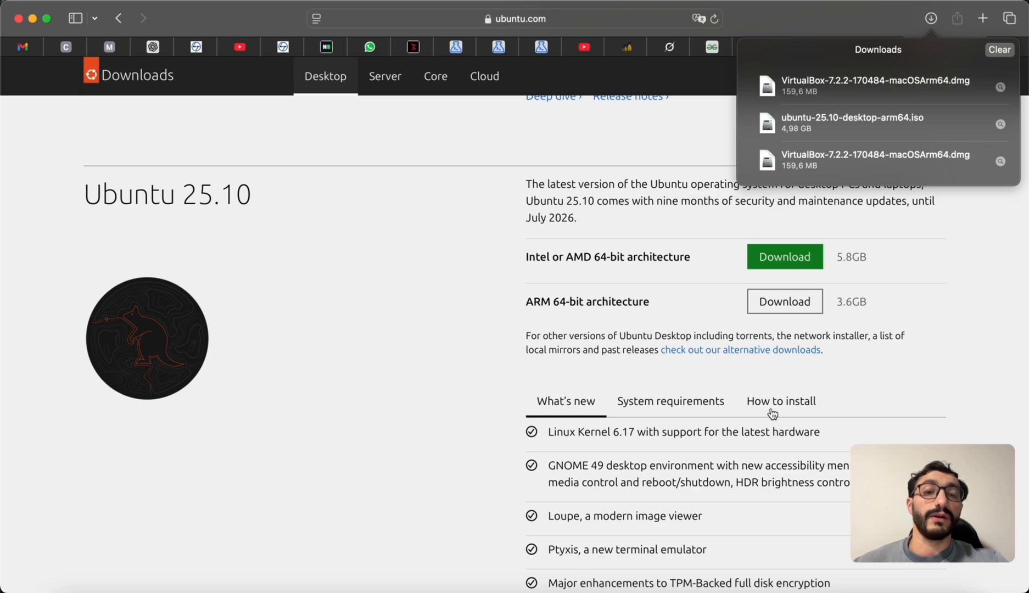
- Return to VirtualBox, cancel the open New Virtual Machine dialog and view the existing virtual machines
click(792, 590)
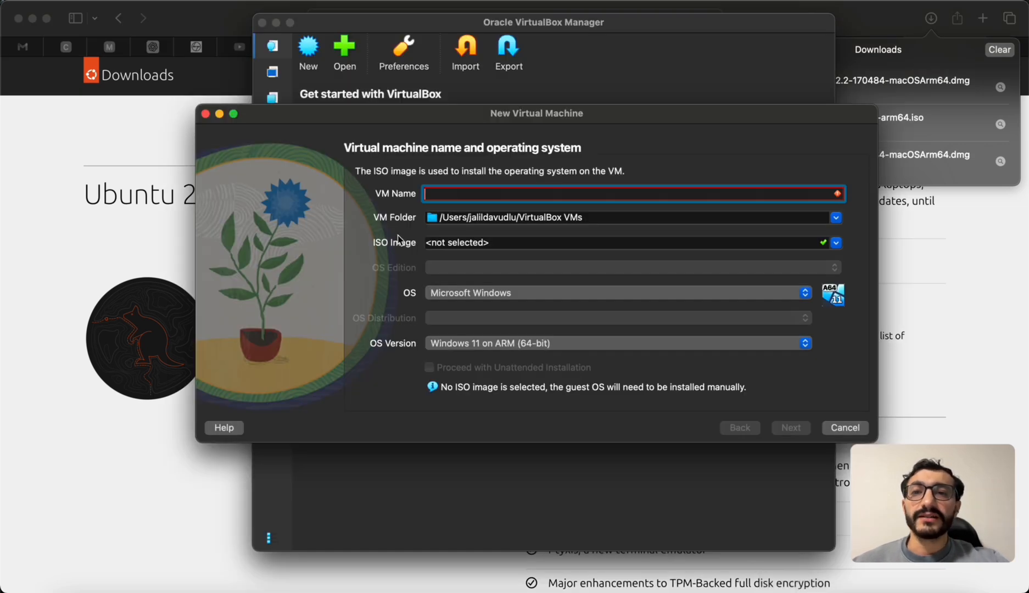
click(844, 427)
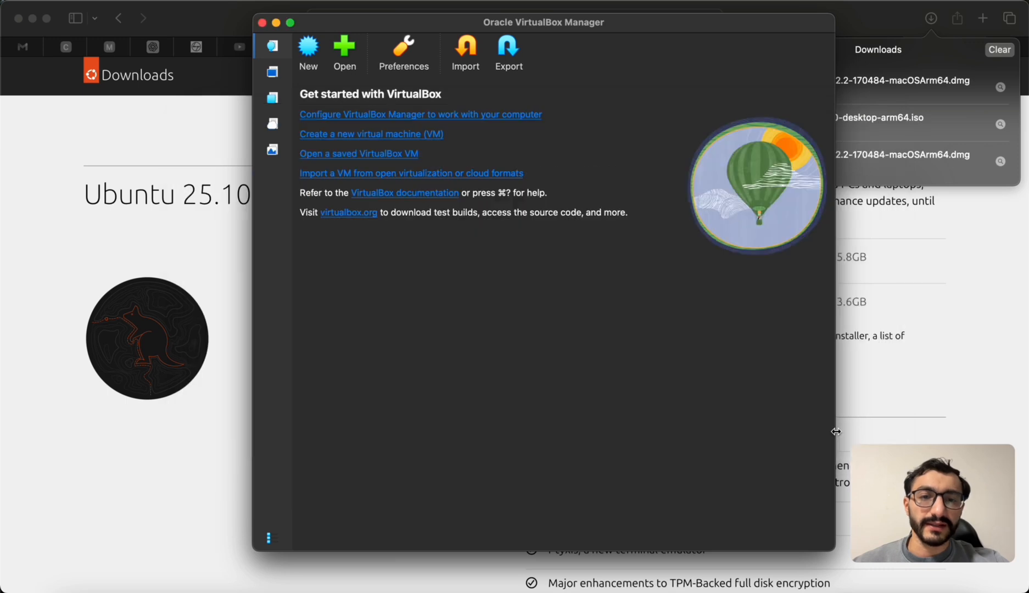
click(285, 74)
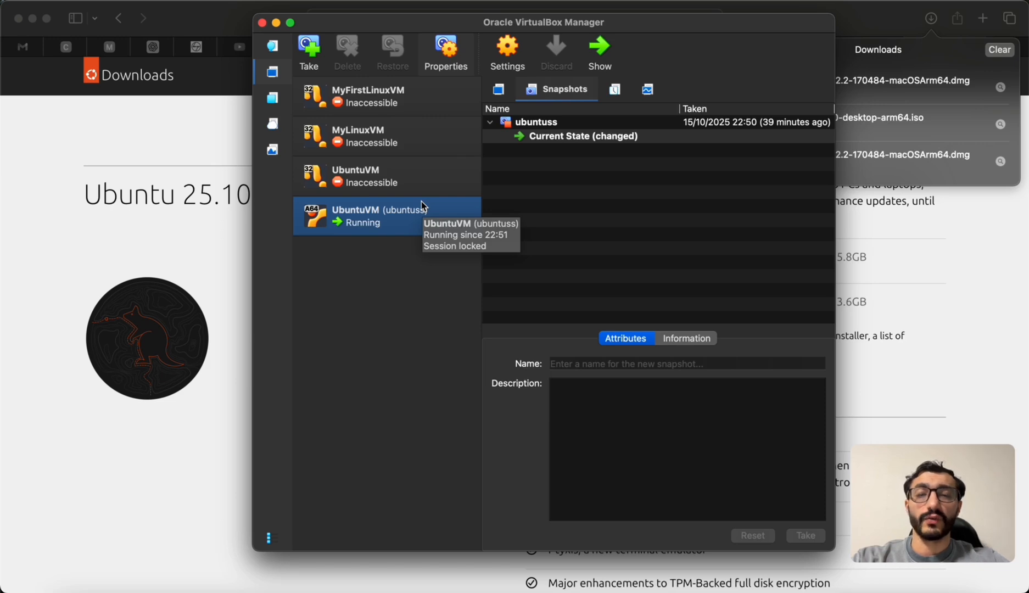
- Start creating a new virtual machine and name it MySecondUbuntu
click(271, 48)
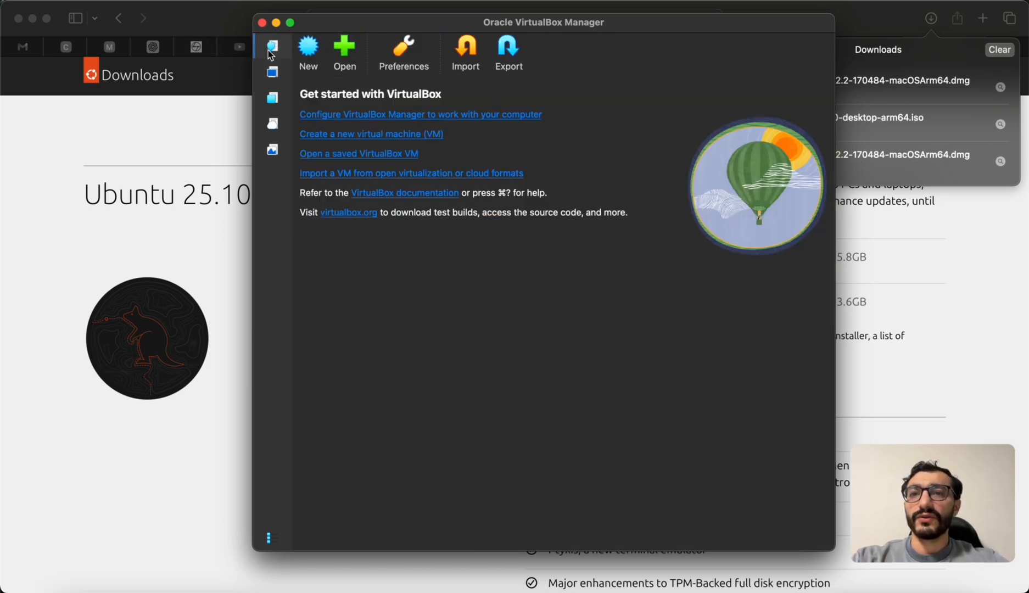
click(310, 53)
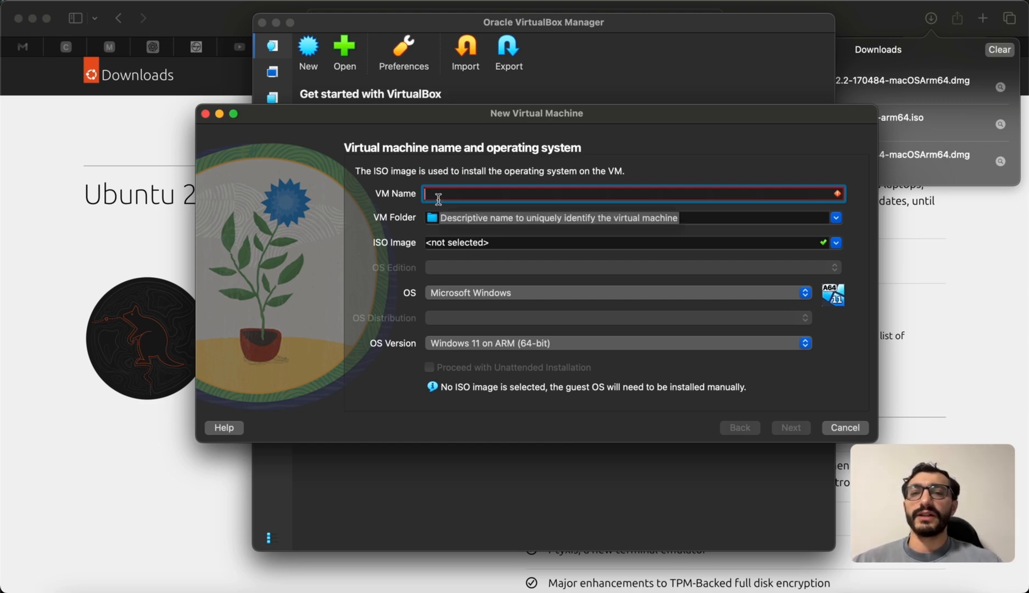
key(Caps_Lock)
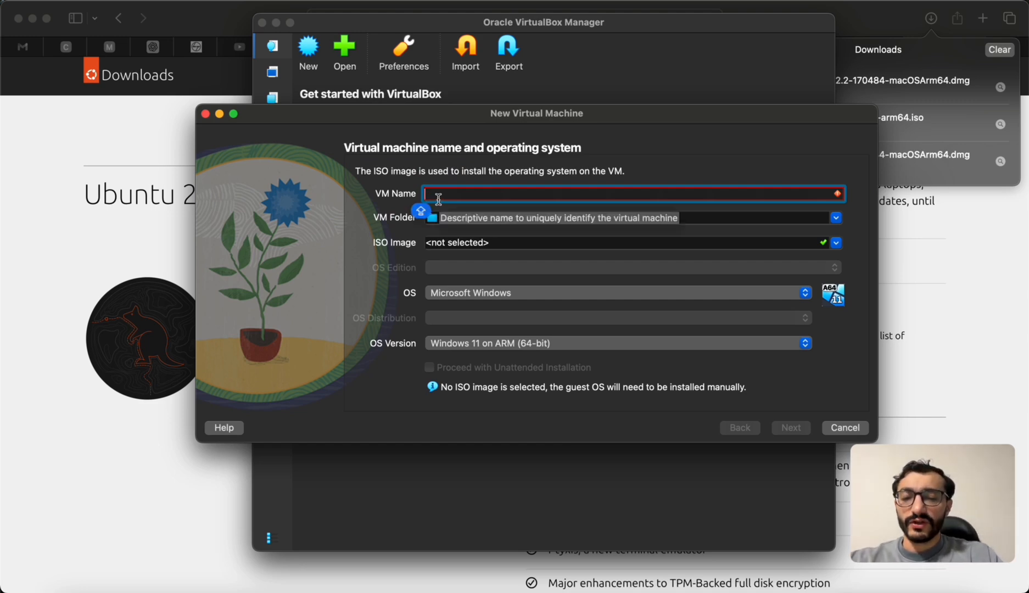
text(MY)
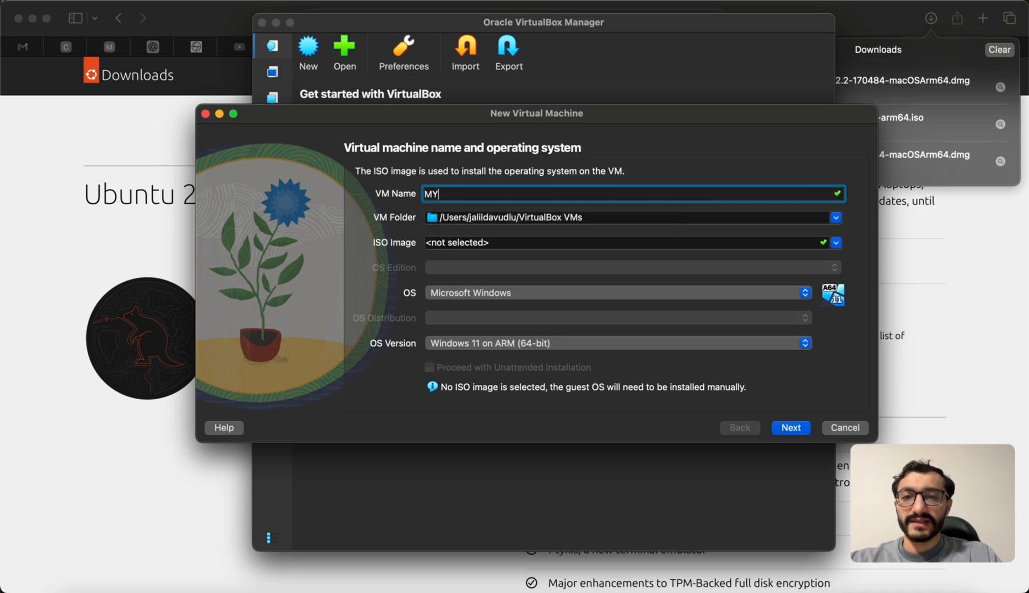
key(BackSpace)
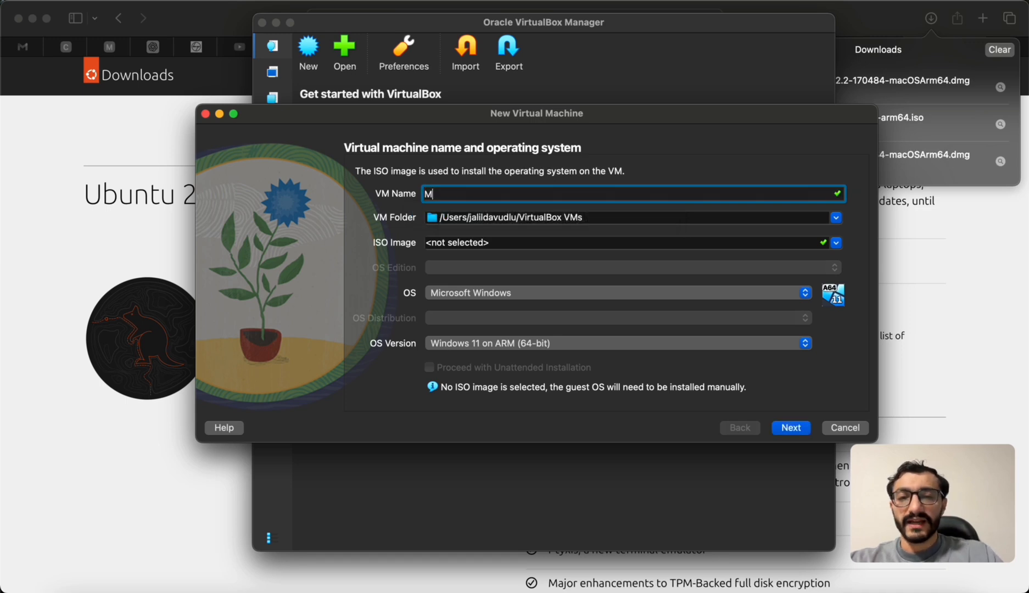
text(u)
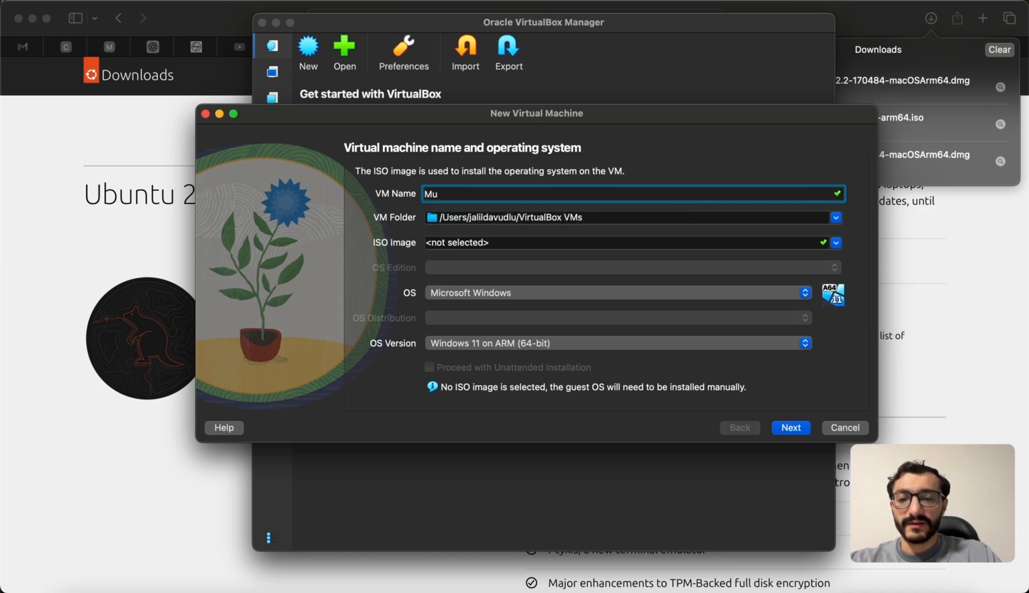
key(BackSpace)
text(y)
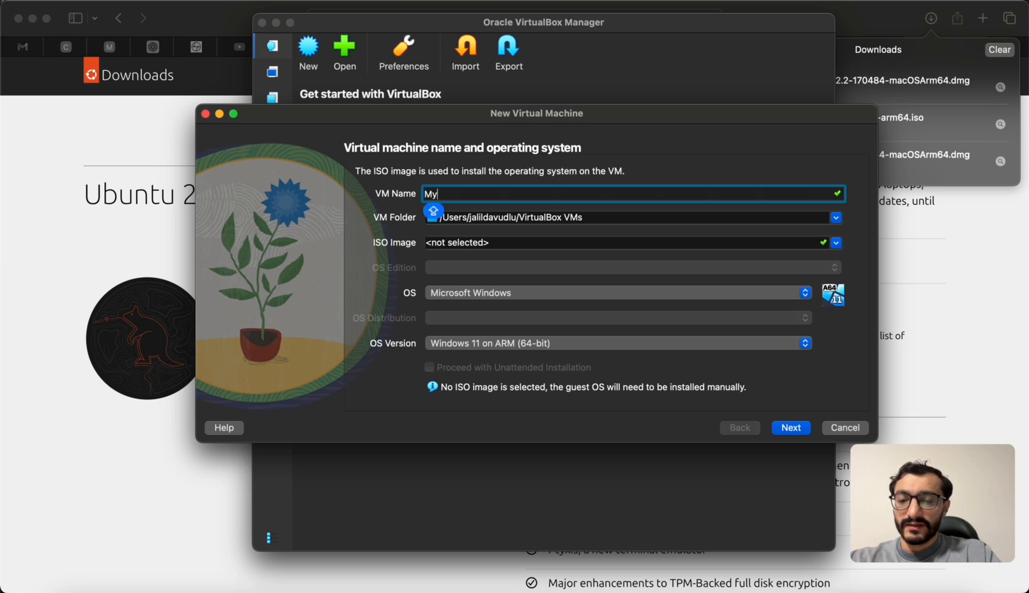
text(Secon)
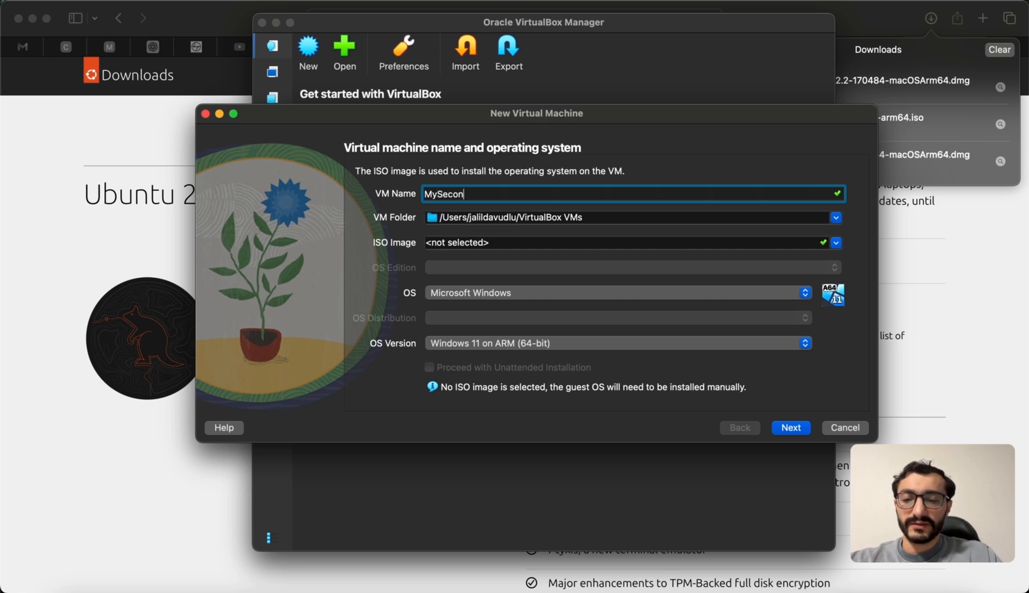
text(dUbu)
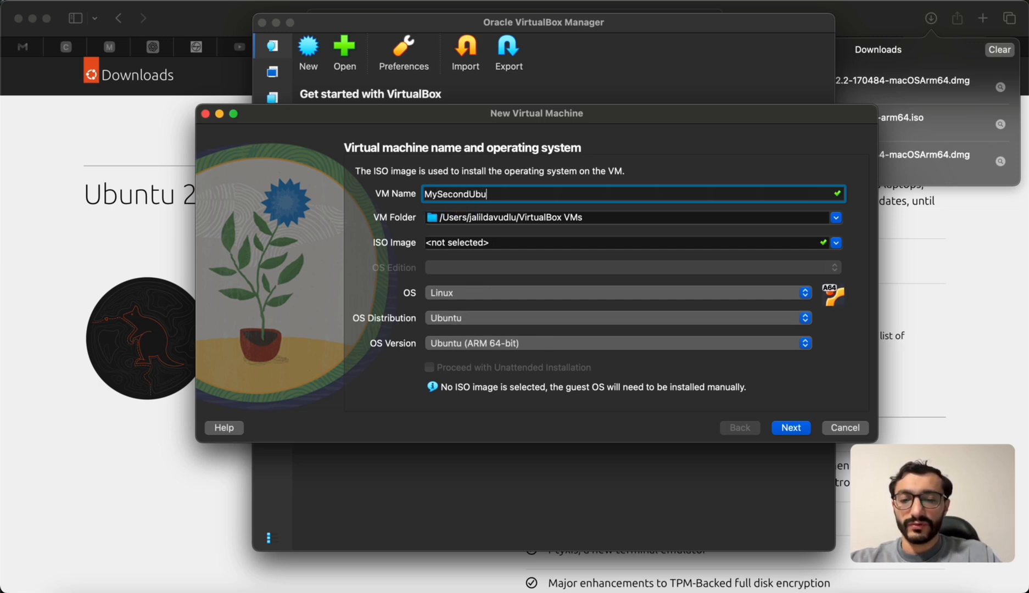
text(ntu)
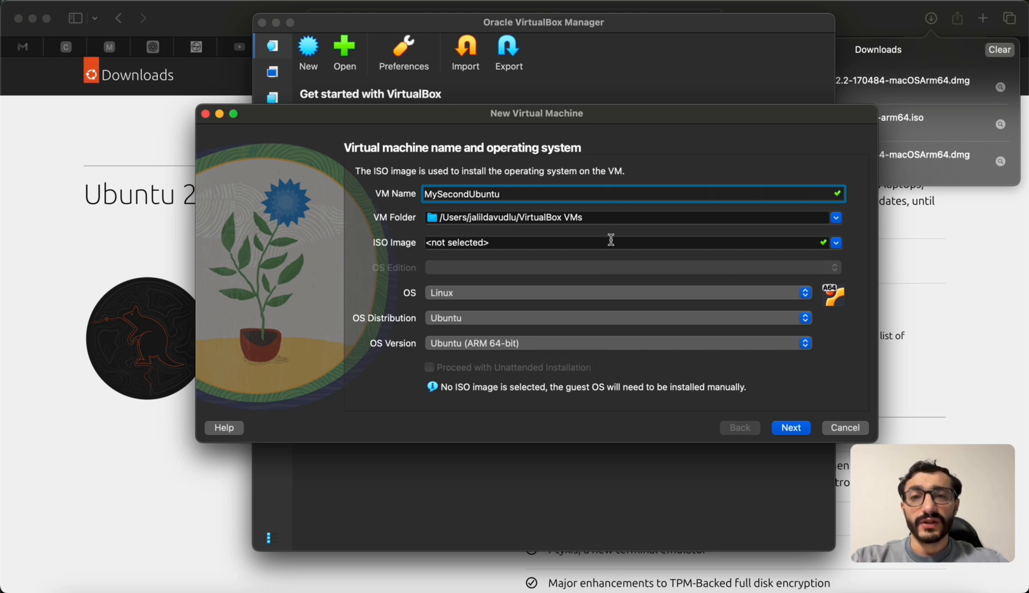
- Choose the downloaded ubuntu-25.10-desktop-arm64.iso as the ISO image and continue to the unattended installation setup
click(835, 243)
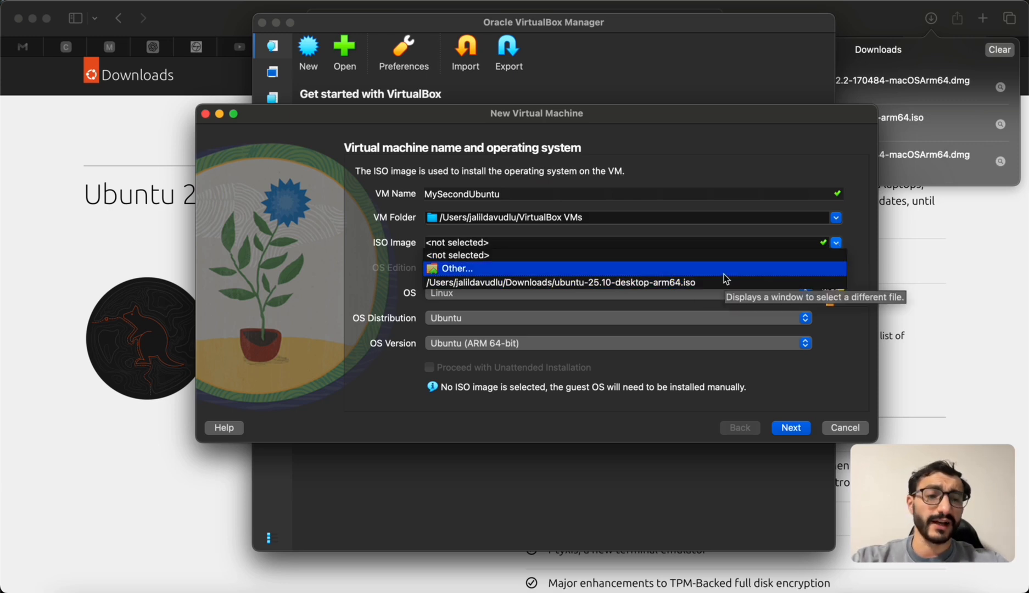
click(691, 283)
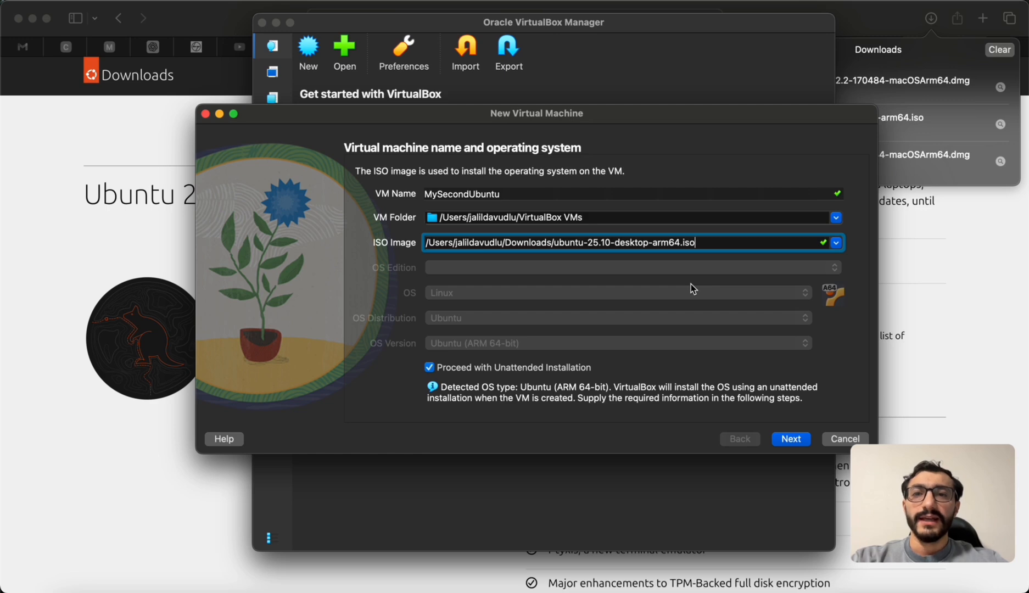
click(789, 439)
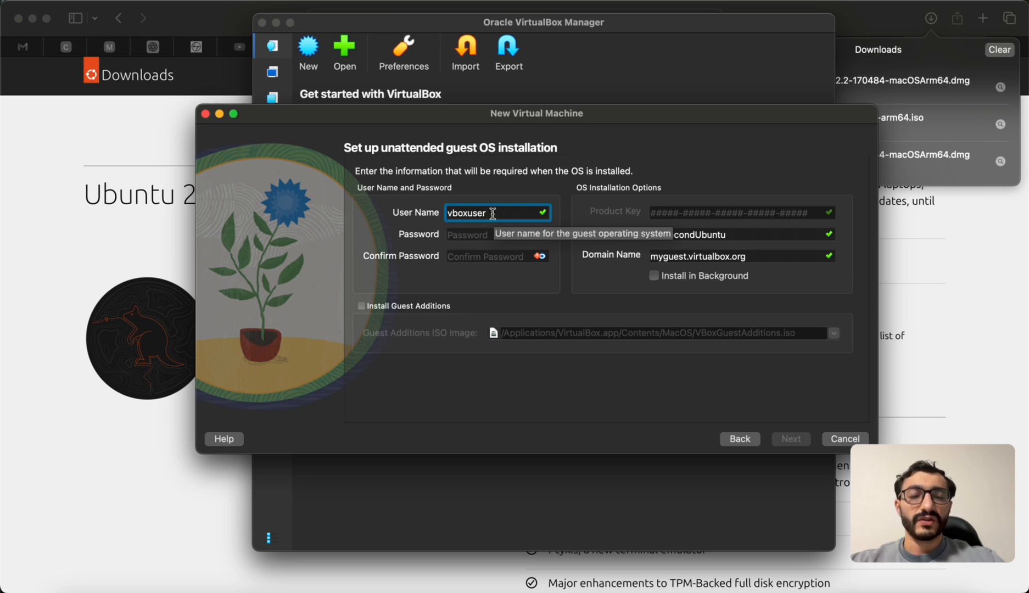
- Replace the default guest user name with myubuntu for the unattended installation
key(BackSpace)
key(BackSpace)
key(BackSpace)
key(BackSpace)
key(BackSpace)
key(BackSpace)
key(BackSpace)
key(BackSpace)
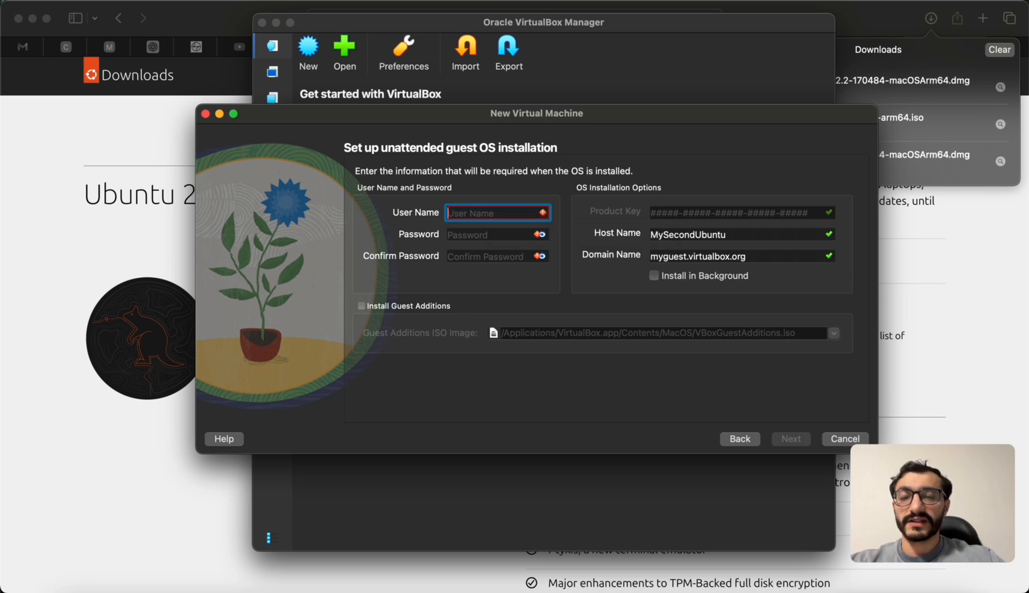
text(my)
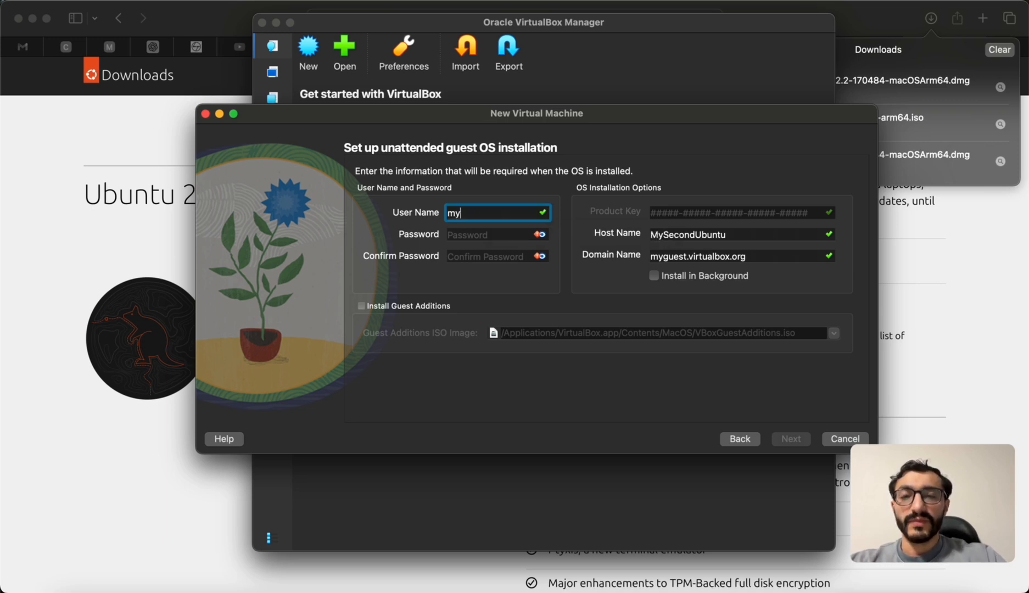
text(ubuntu)
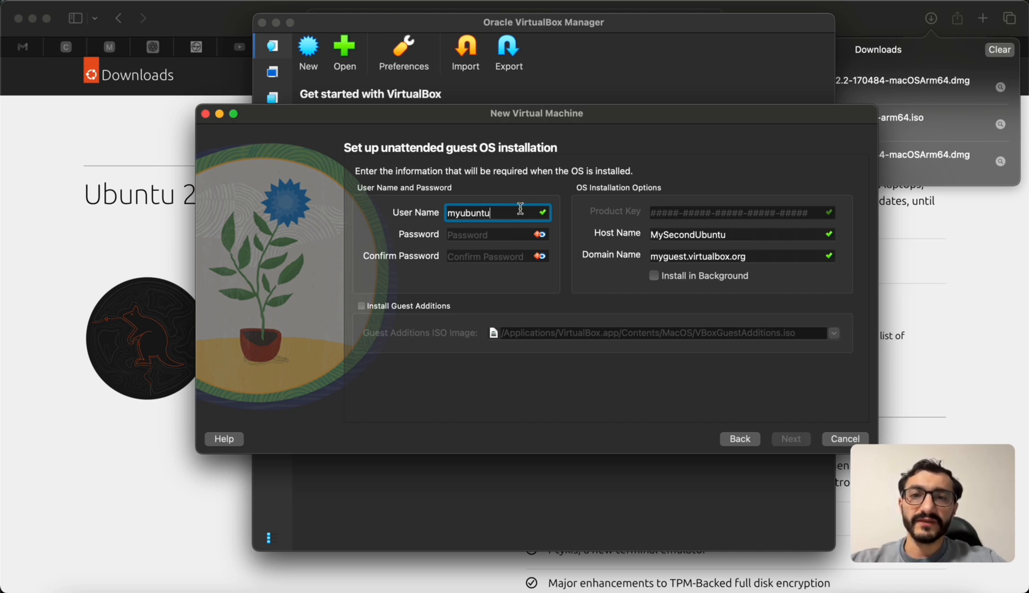
- Enter and confirm the guest account password, and continue to the virtual hardware settings
click(500, 234)
text(••••)
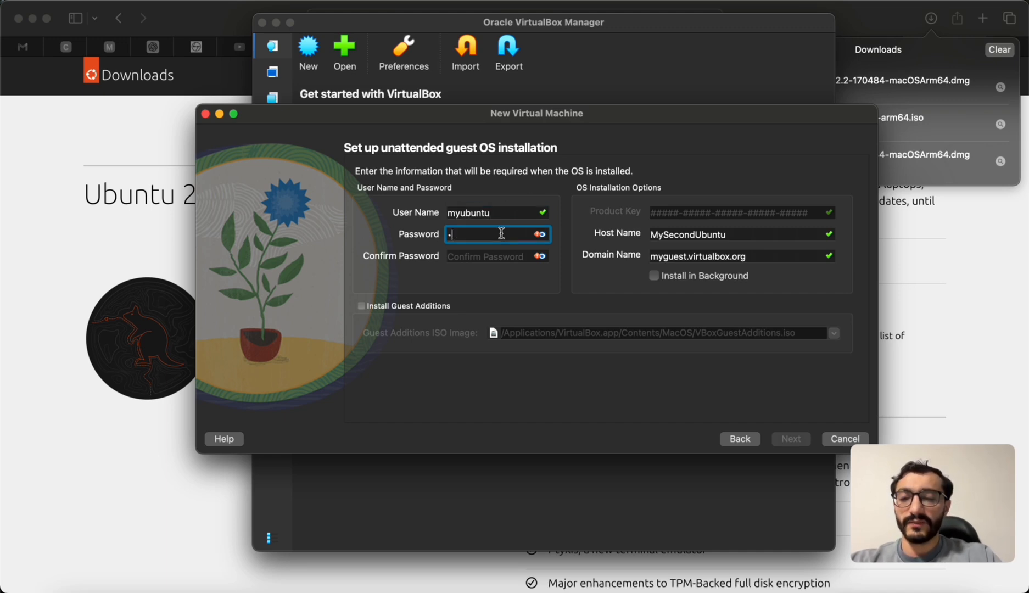
text(•••••)
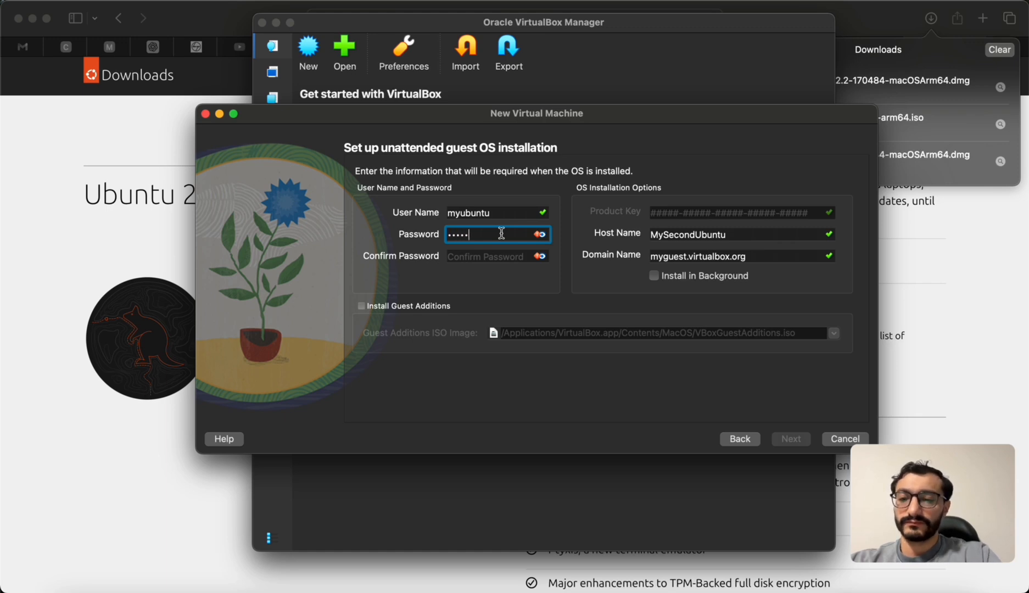
click(496, 254)
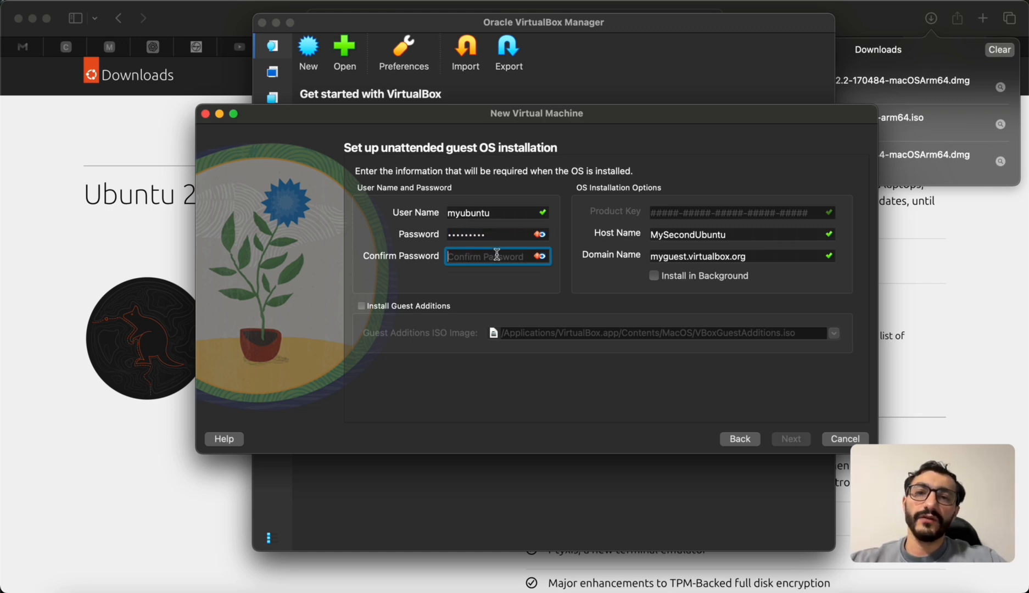
text(•••)
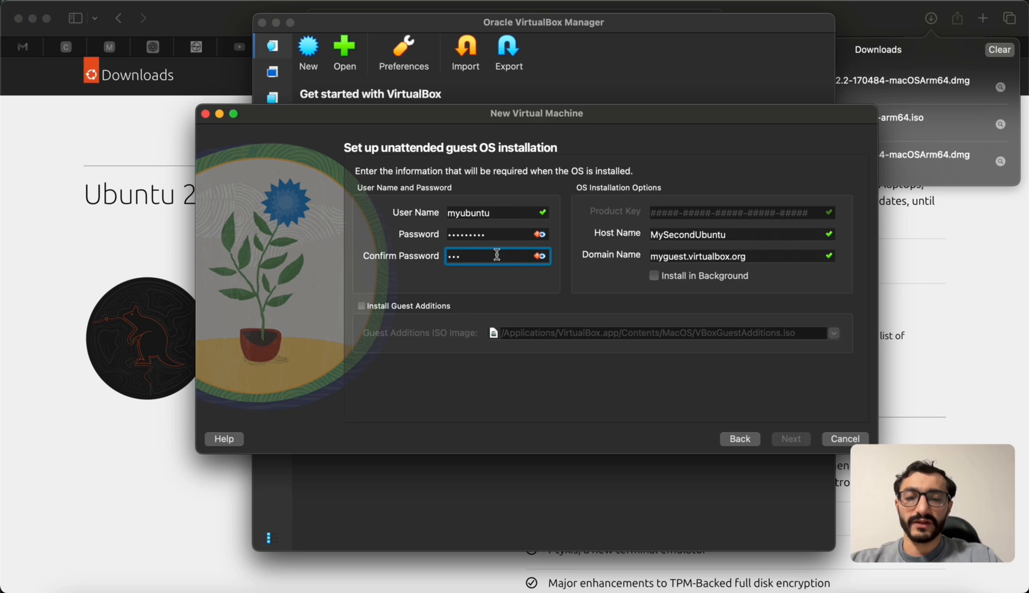
text(••••••)
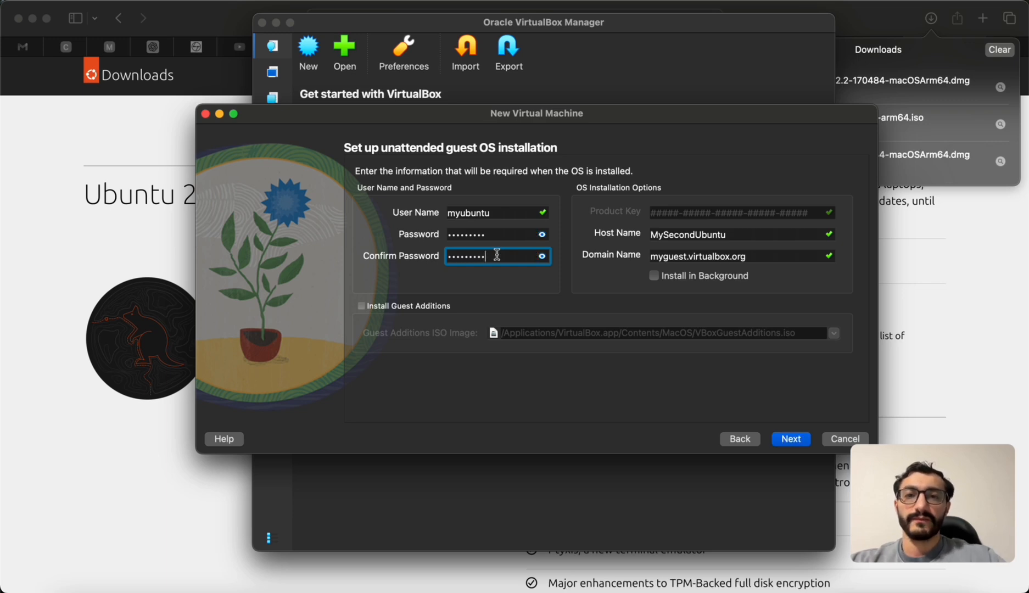
click(790, 438)
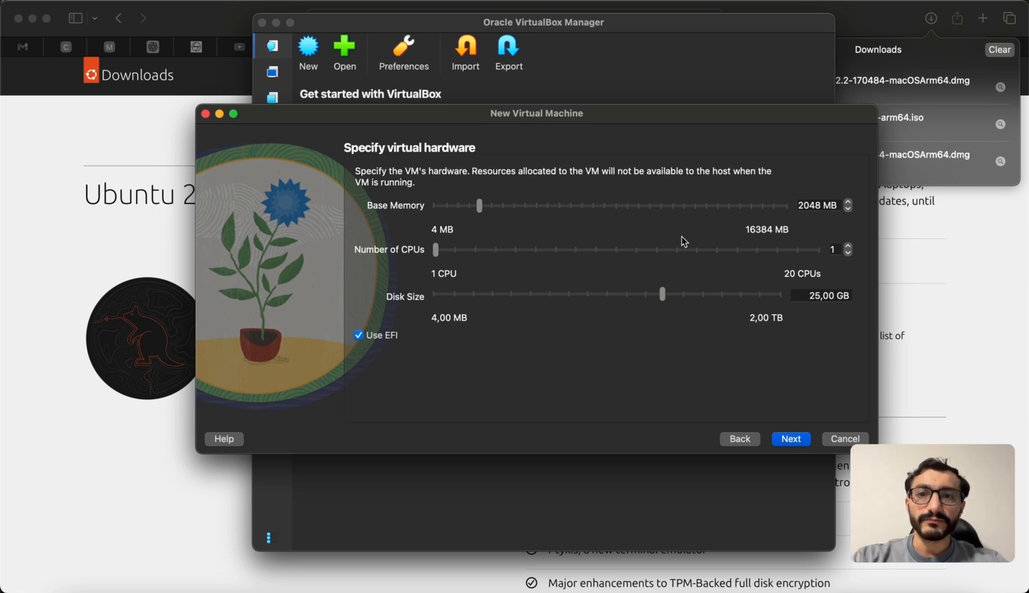
- Set the base memory to 4096 MB, CPUs to 4 and disk size to about 38.84 GB, and finish creating the virtual machine
drag(483, 207, 523, 208)
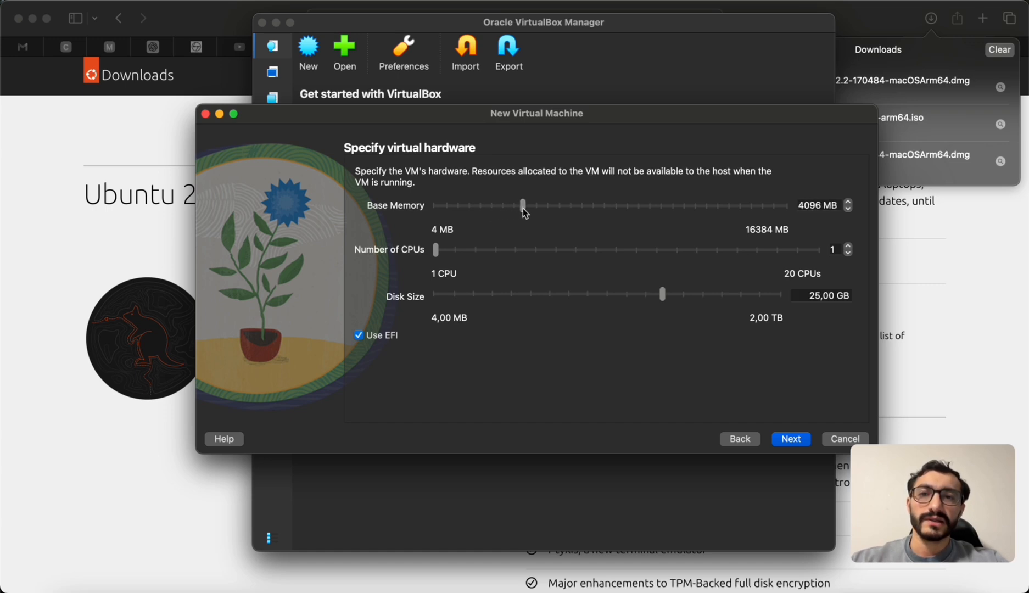
click(848, 247)
click(847, 247)
click(848, 246)
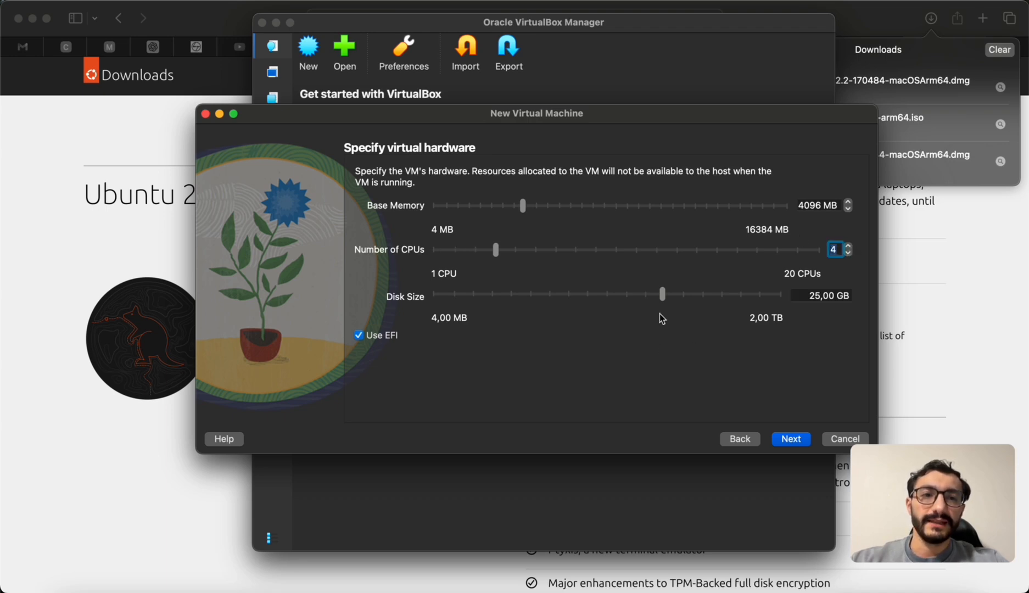
drag(663, 299, 675, 301)
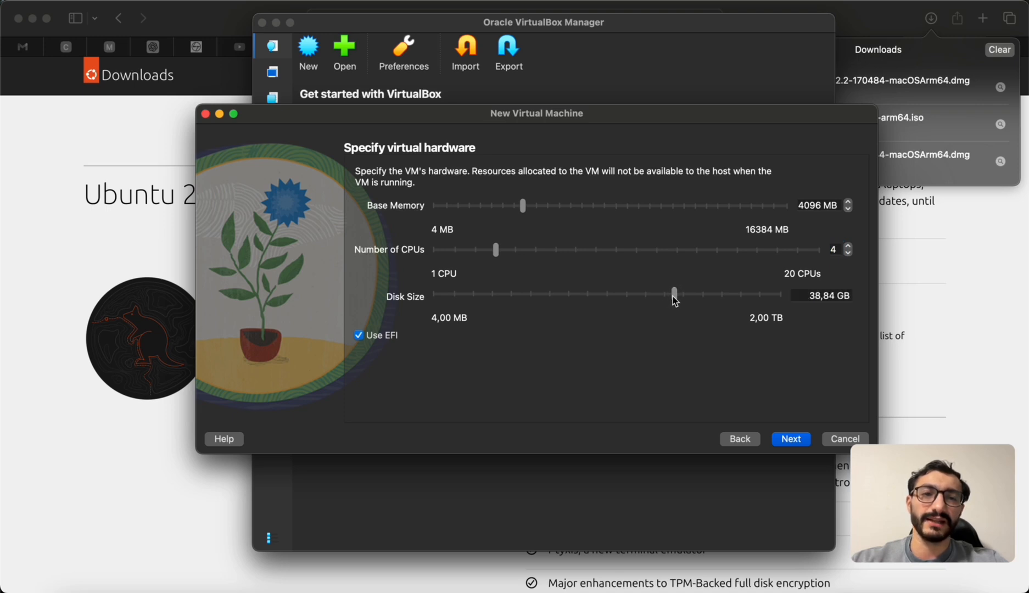
click(791, 438)
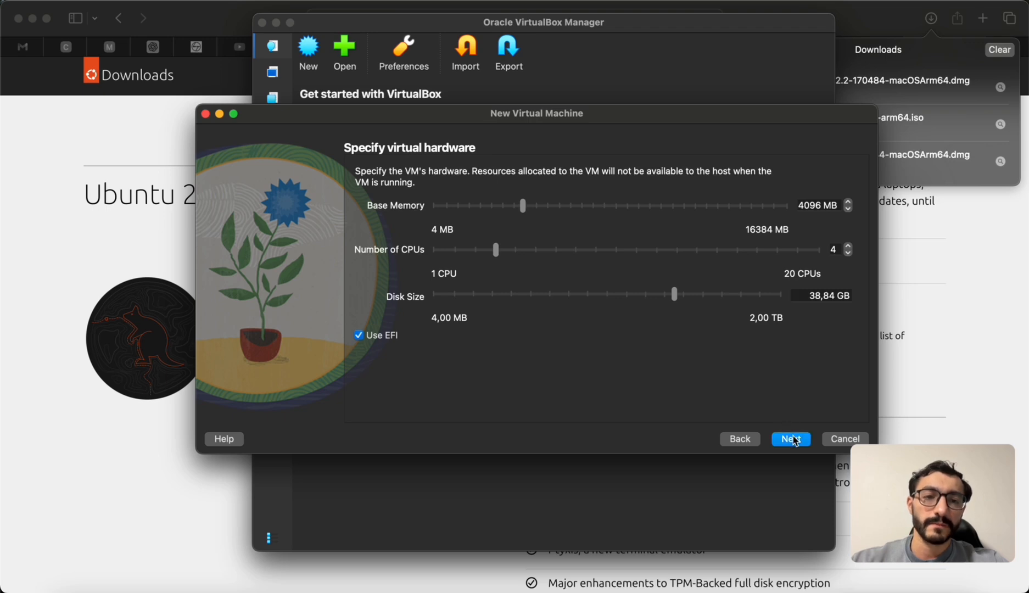
click(788, 438)
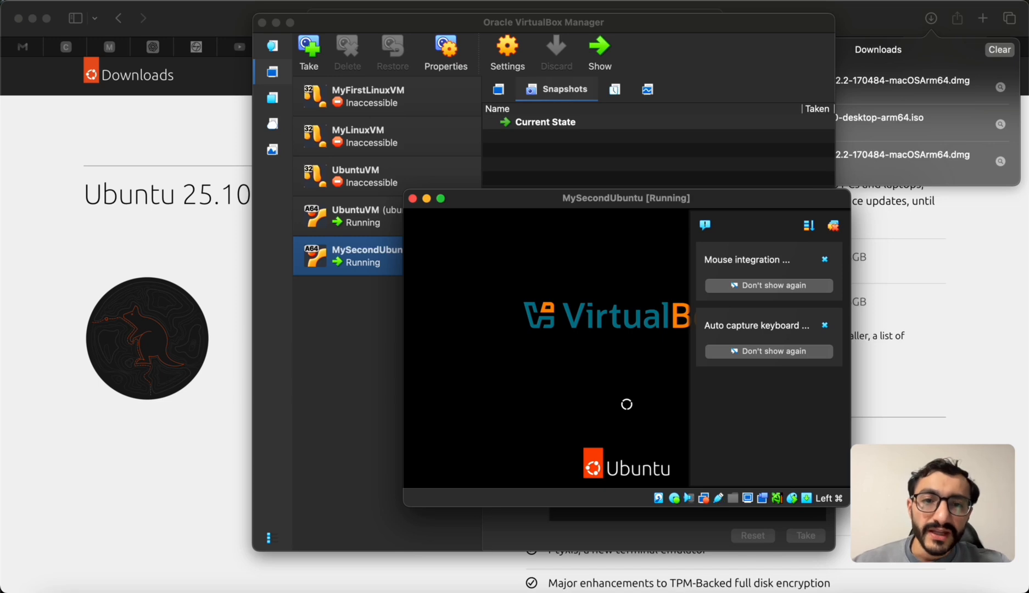
- Try Scaled Mode on the running MySecondUbuntu machine and return its window to full screen
double_click(627, 195)
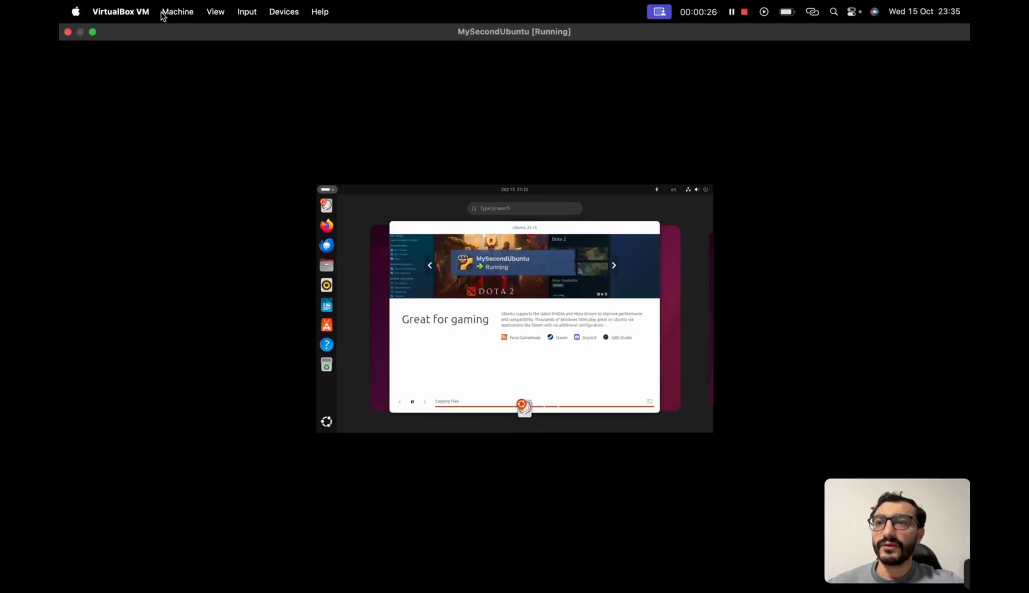
click(216, 13)
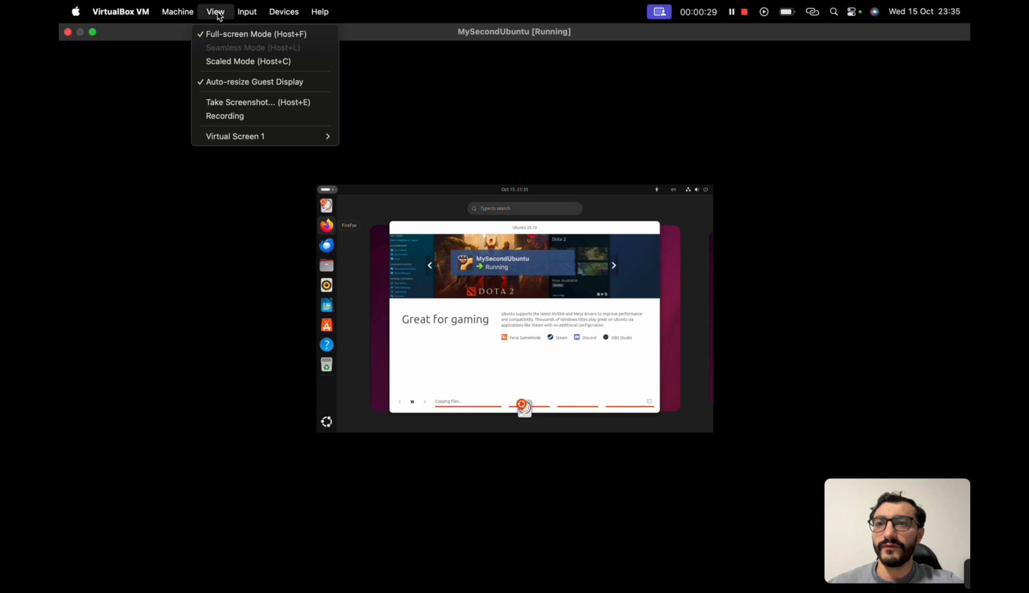
click(232, 63)
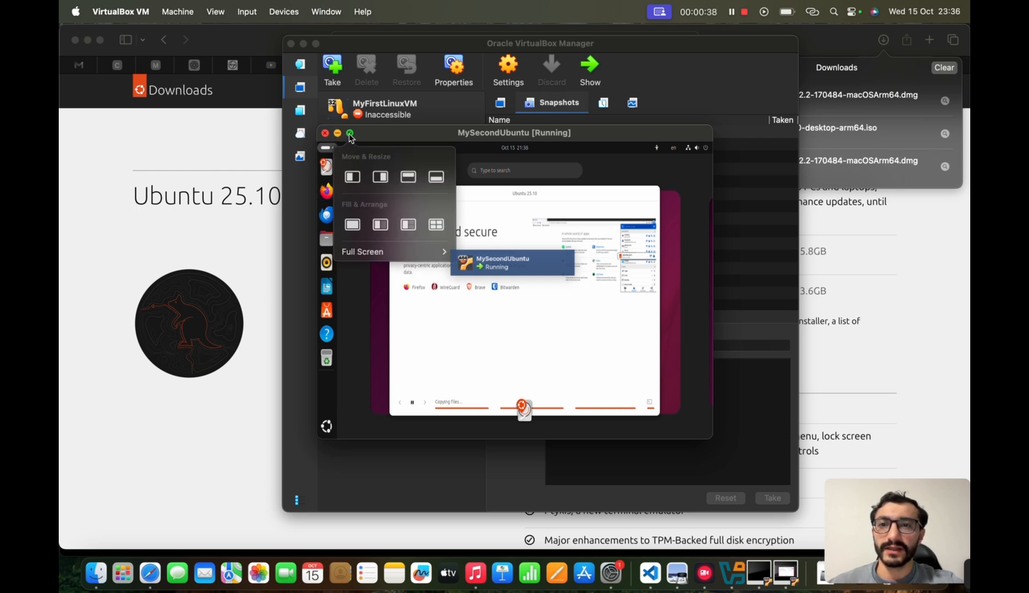
click(349, 134)
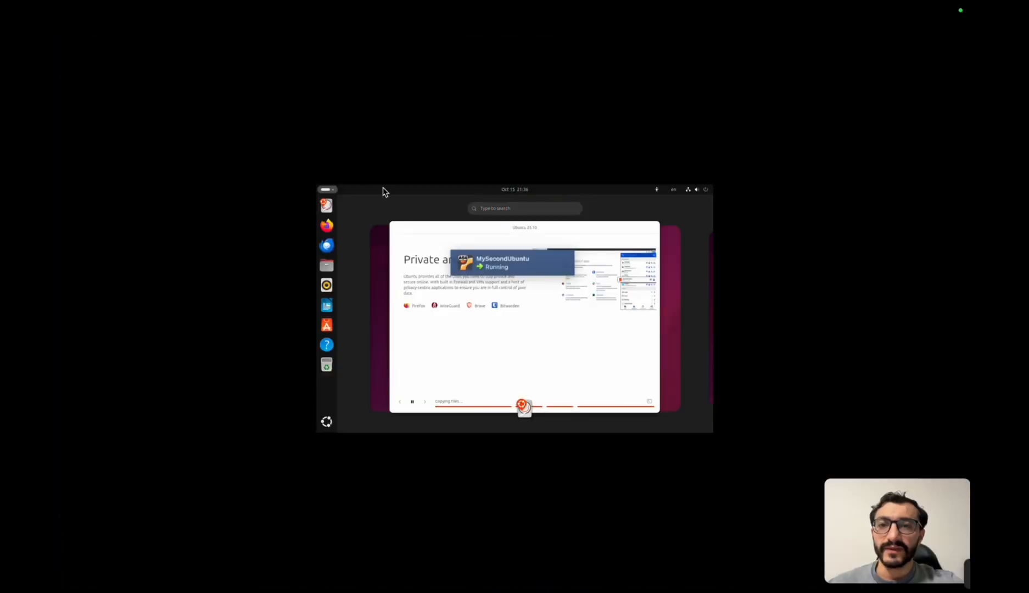
- Switch the MySecondUbuntu display from full screen to Scaled Mode and enlarge its window to fill the desktop
click(215, 12)
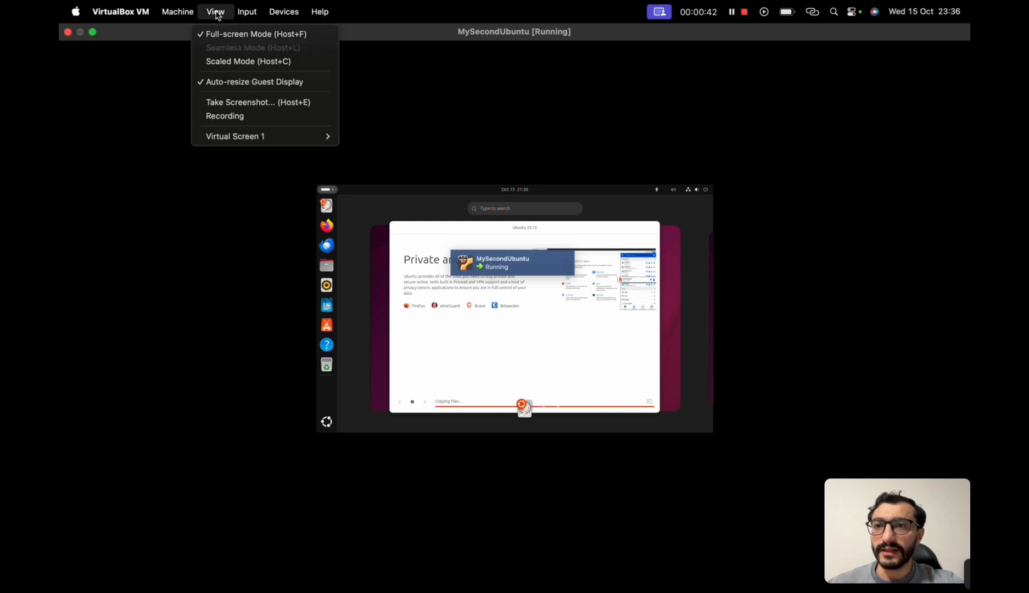
click(234, 62)
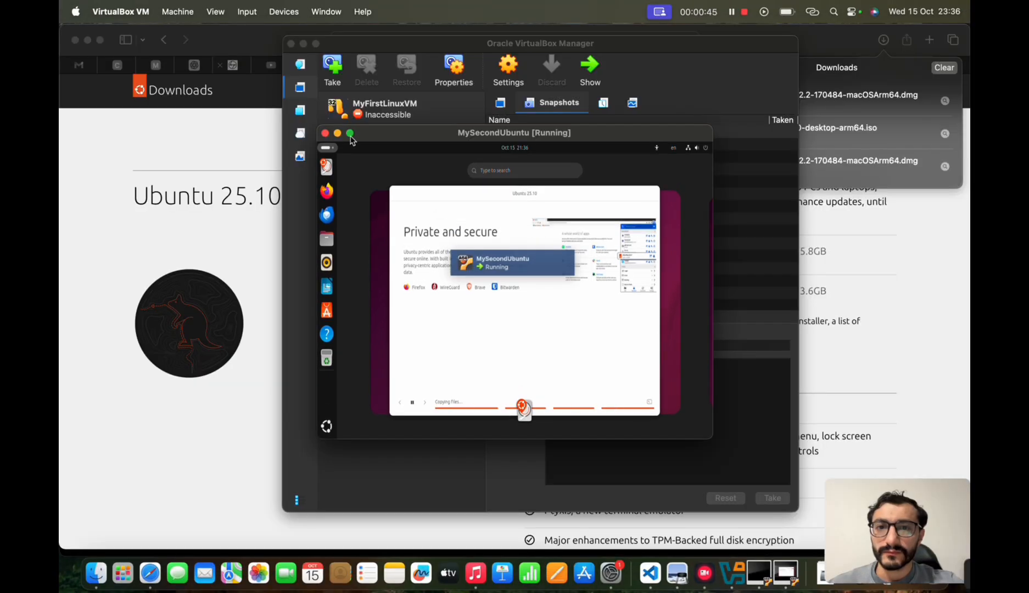
double_click(504, 133)
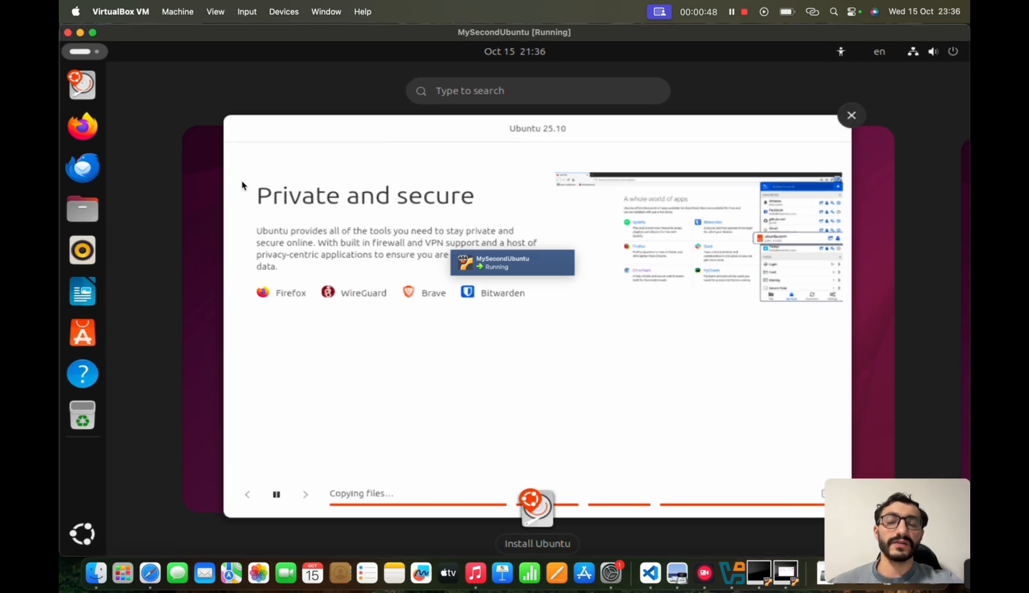
click(224, 12)
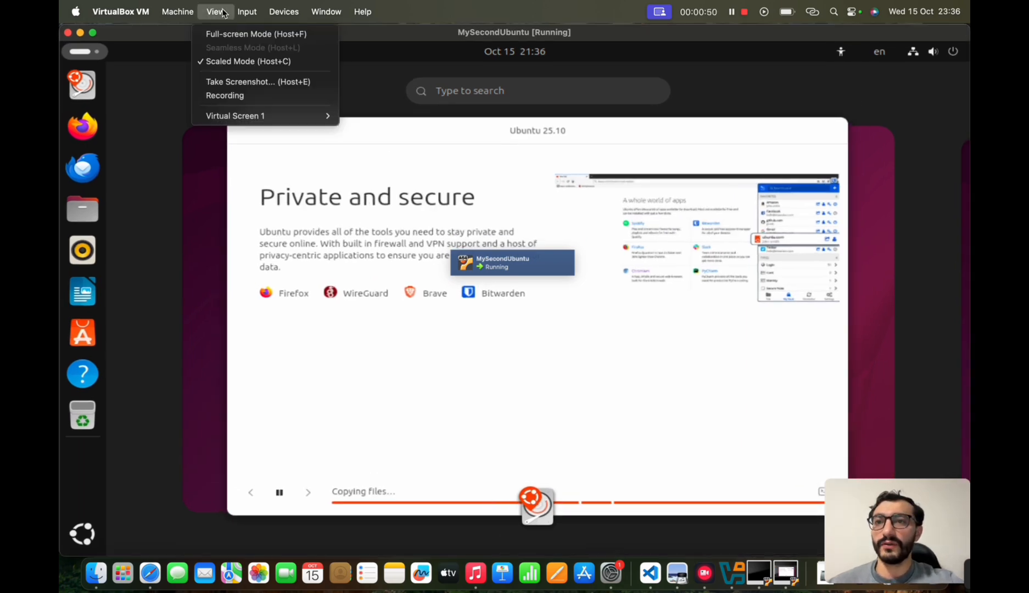
- Log in to the installed Ubuntu guest with the myubuntu account by entering its account password
click(198, 177)
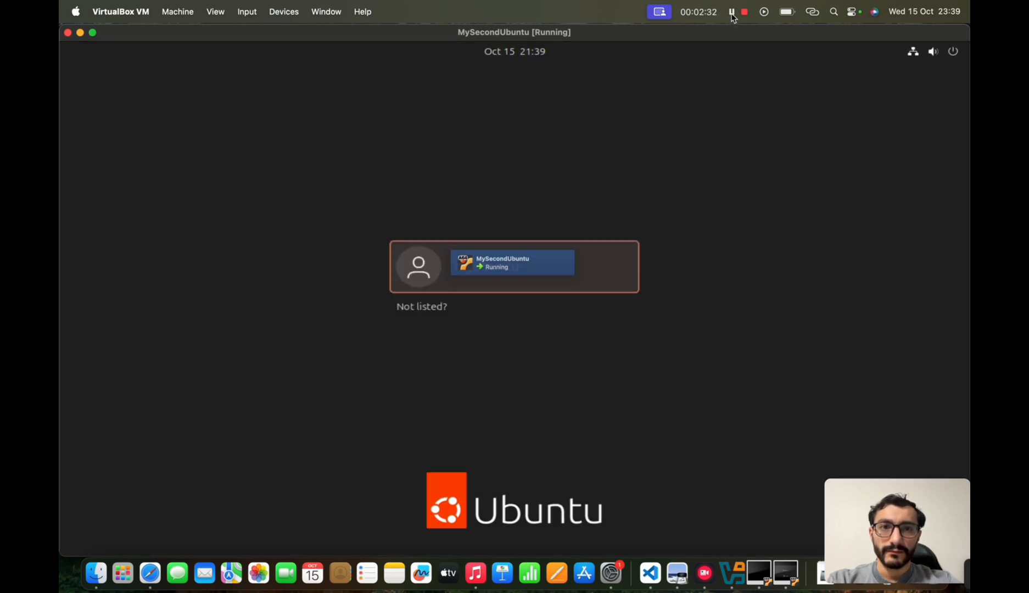
click(488, 290)
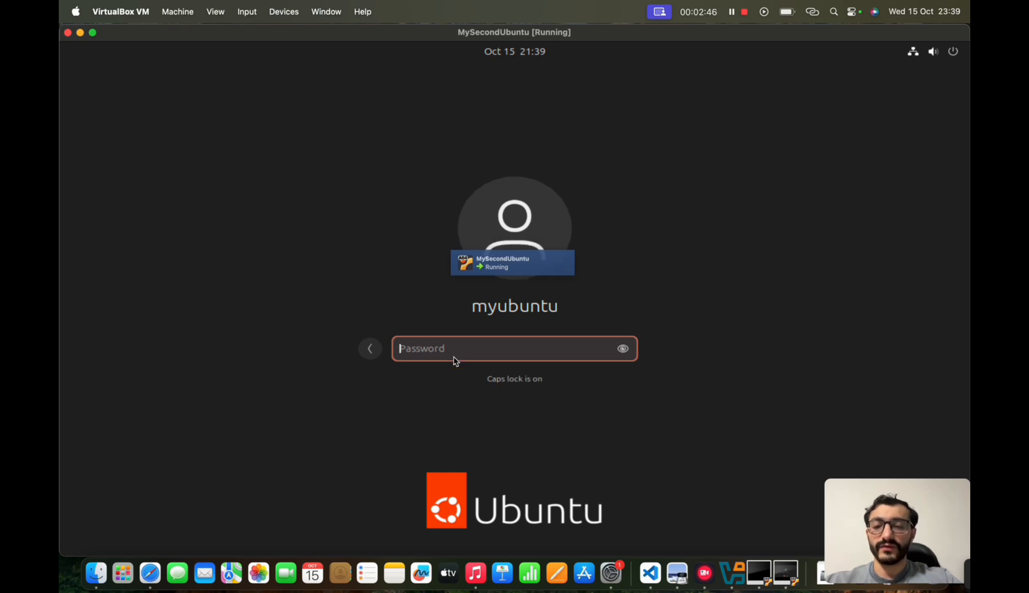
text(*****)
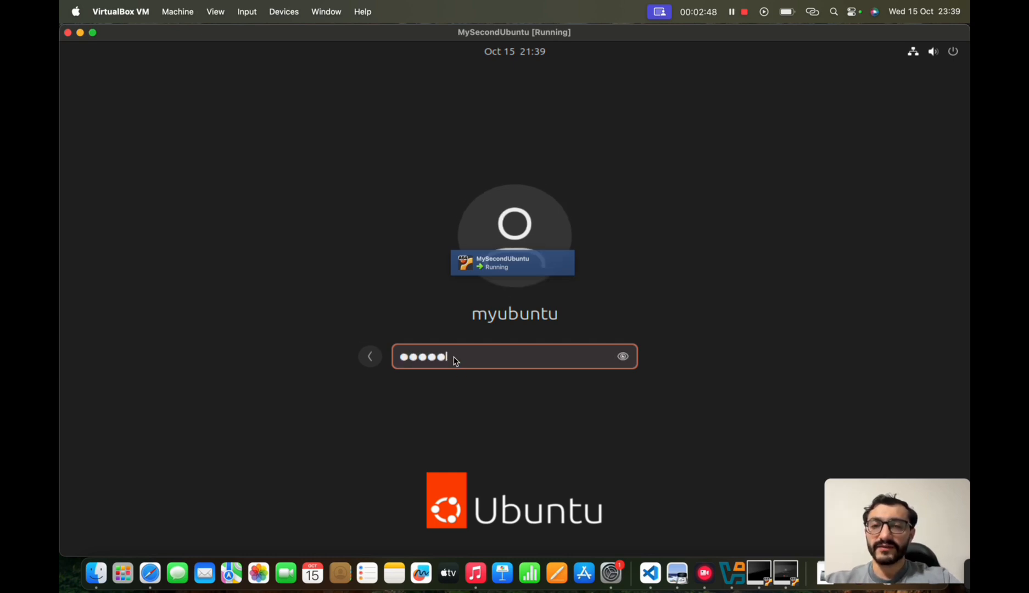
text(*)
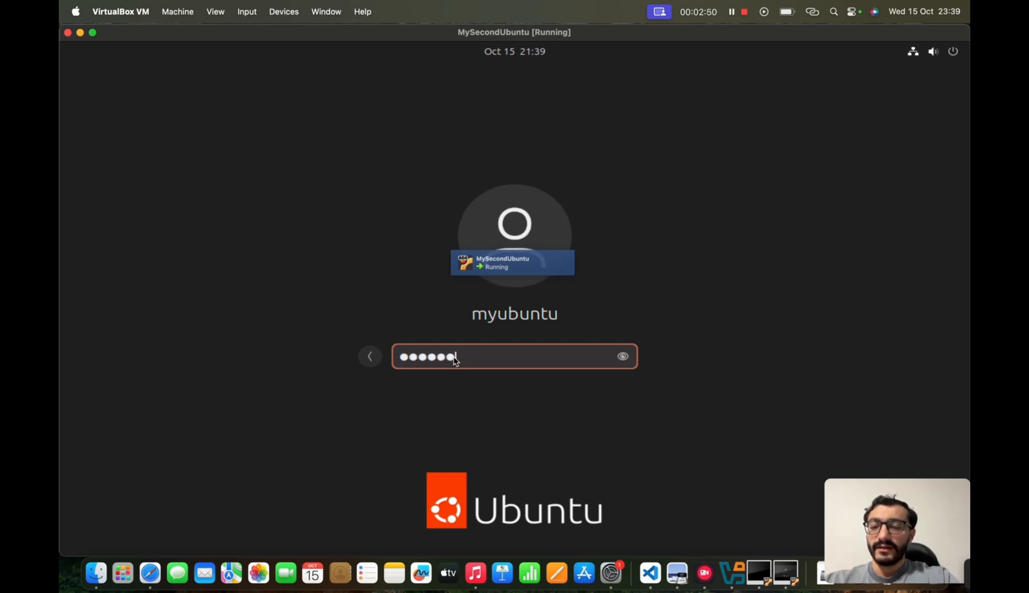
text(***)
key(Return)
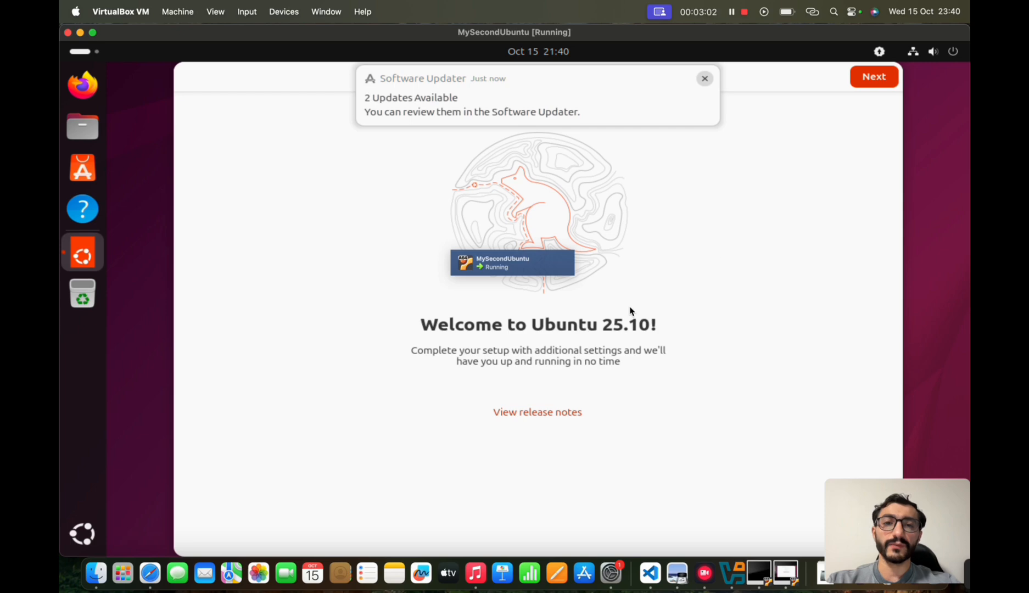
- Complete the Ubuntu 25.10 welcome setup with system data sharing left on, and dismiss the Software Updater notification
click(872, 77)
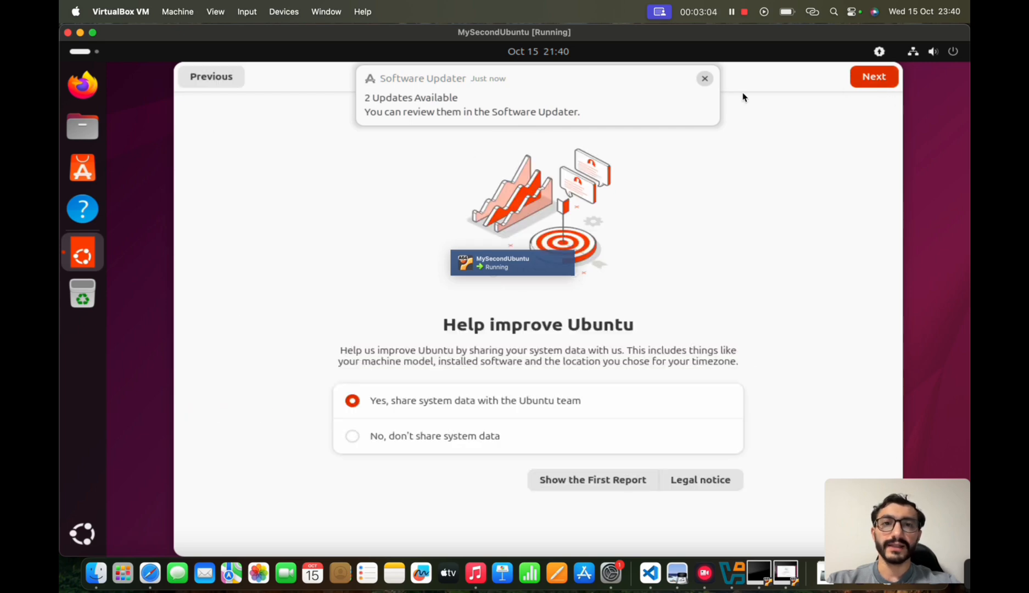
click(705, 83)
click(872, 77)
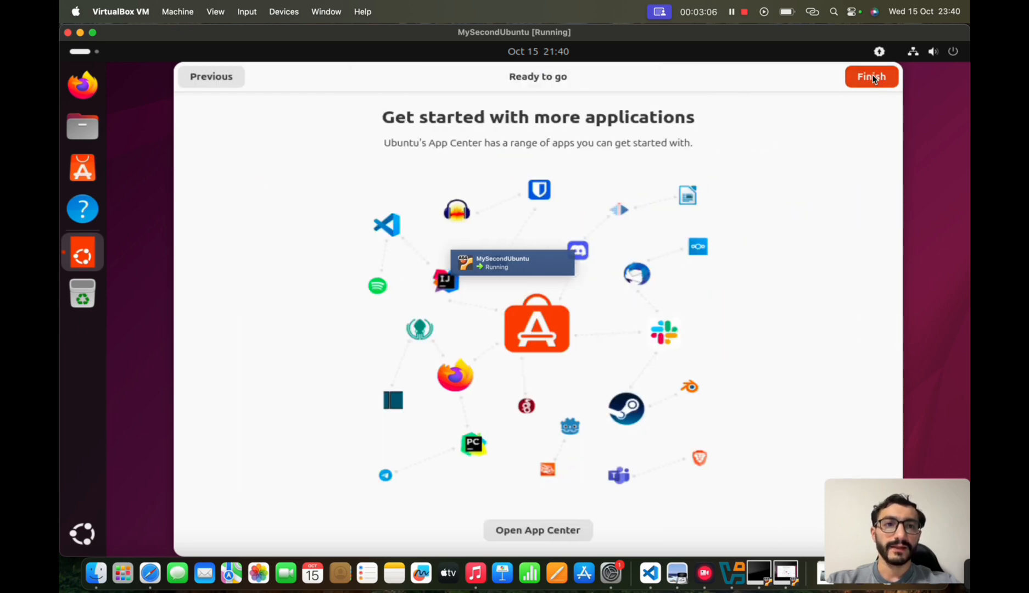
click(872, 78)
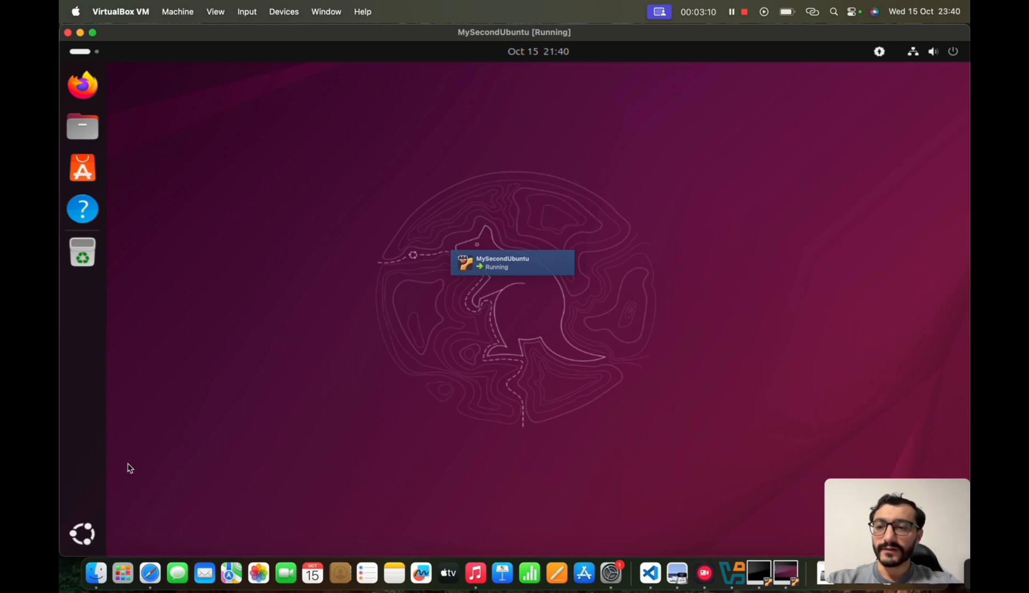
- Open a Terminal in the Ubuntu guest and run whoami and id to check the logged-in user and its groups
click(92, 535)
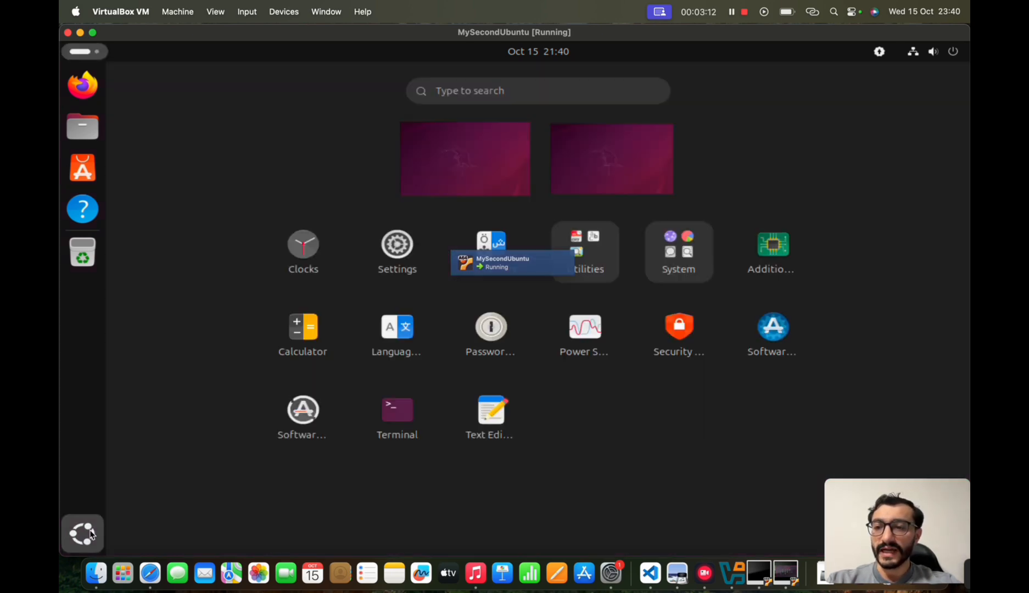
click(402, 426)
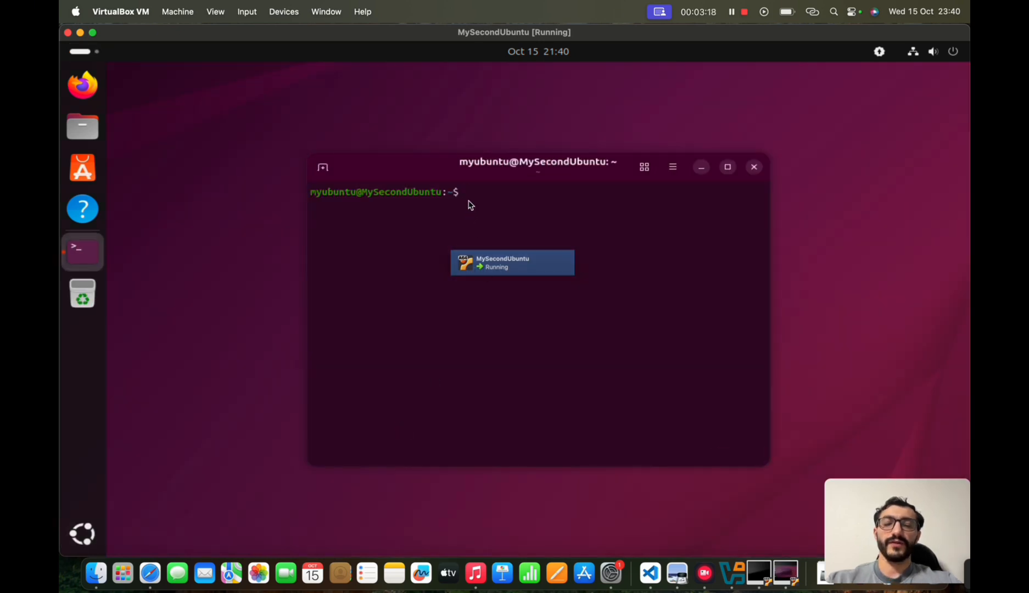
text(wh)
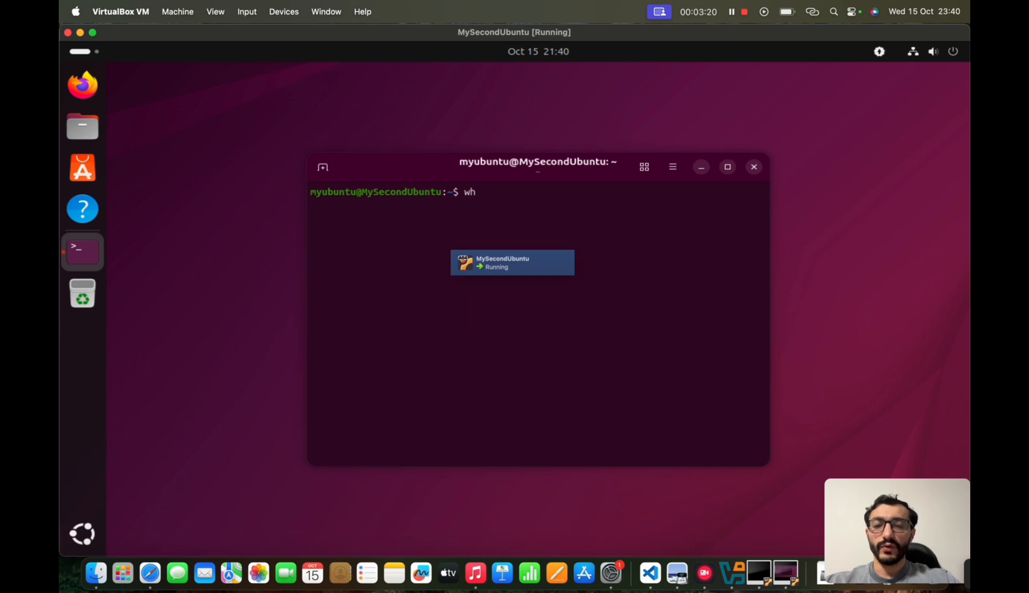
text(oami)
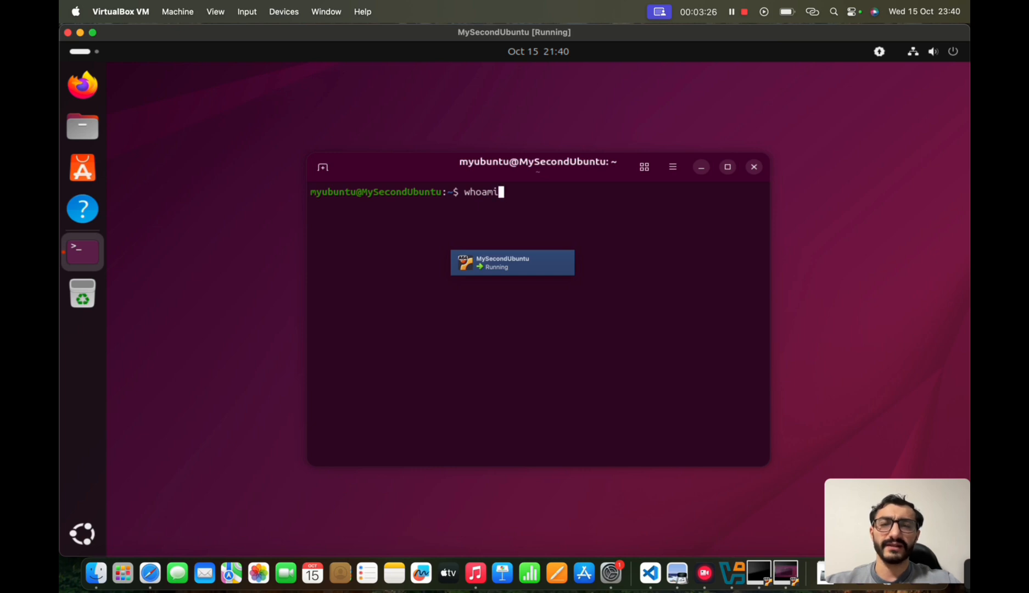
key(Return)
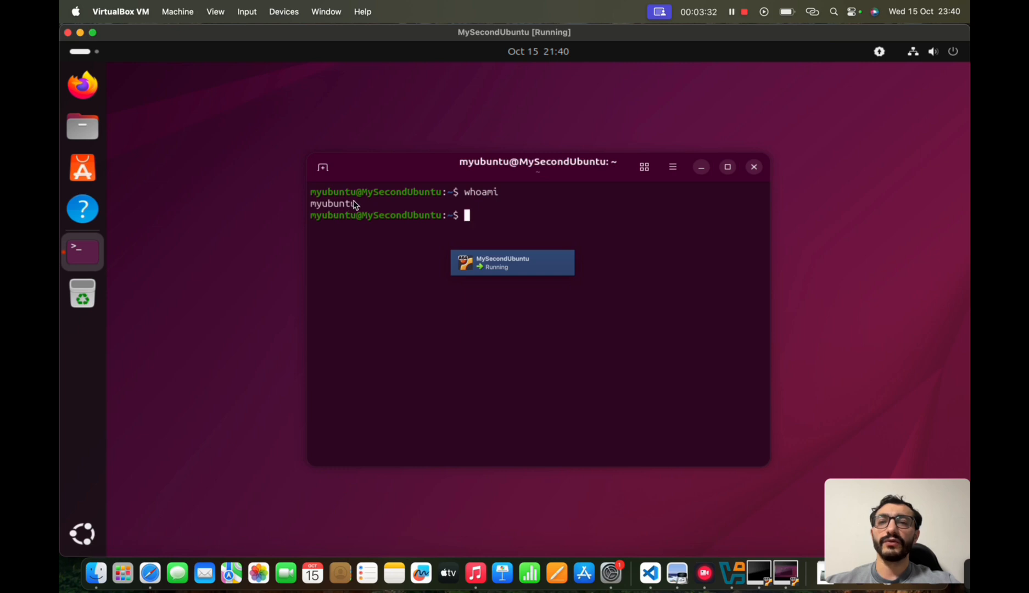
text(id)
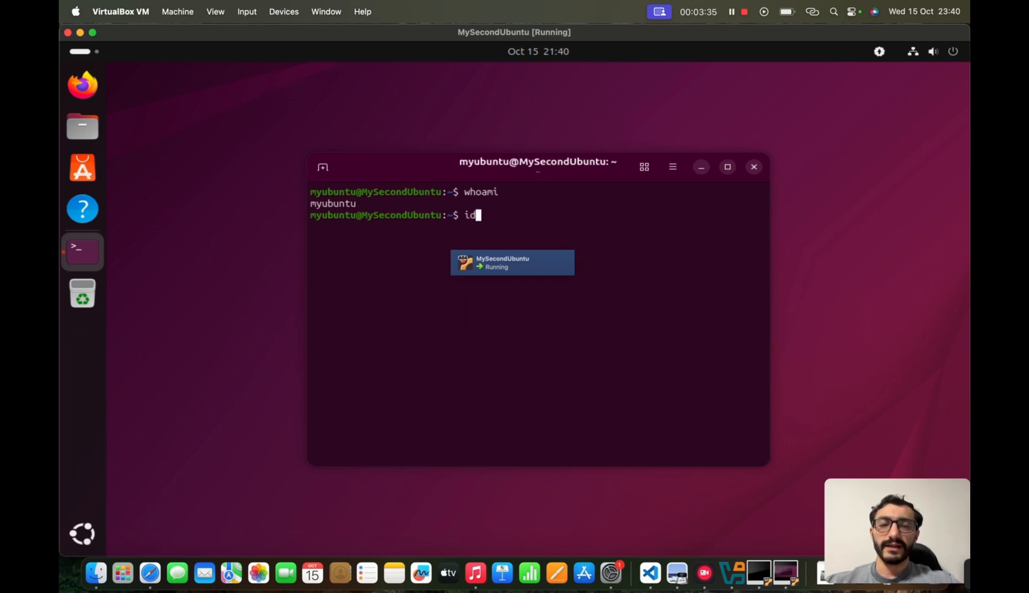
key(Return)
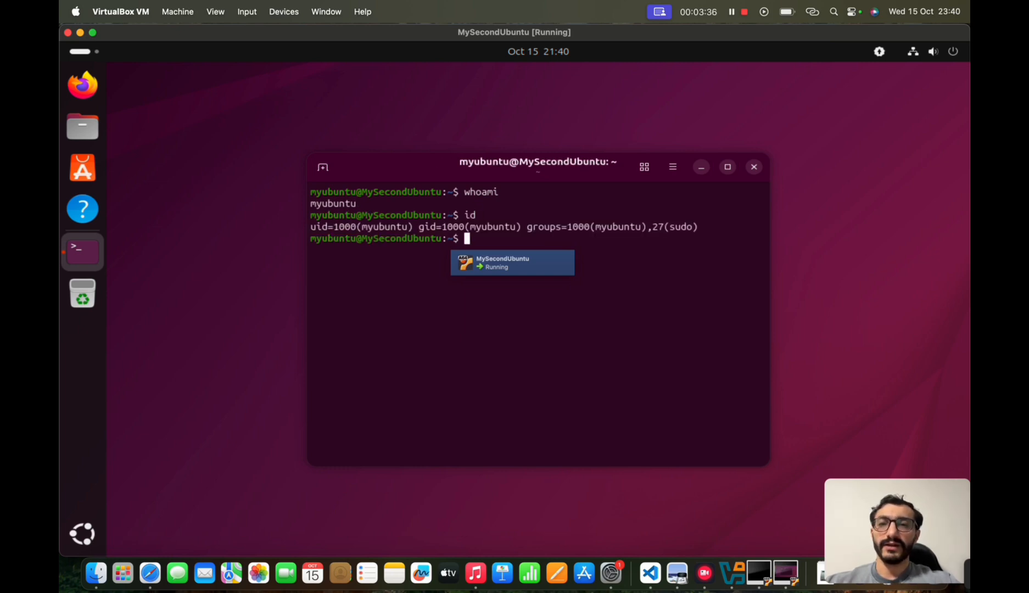